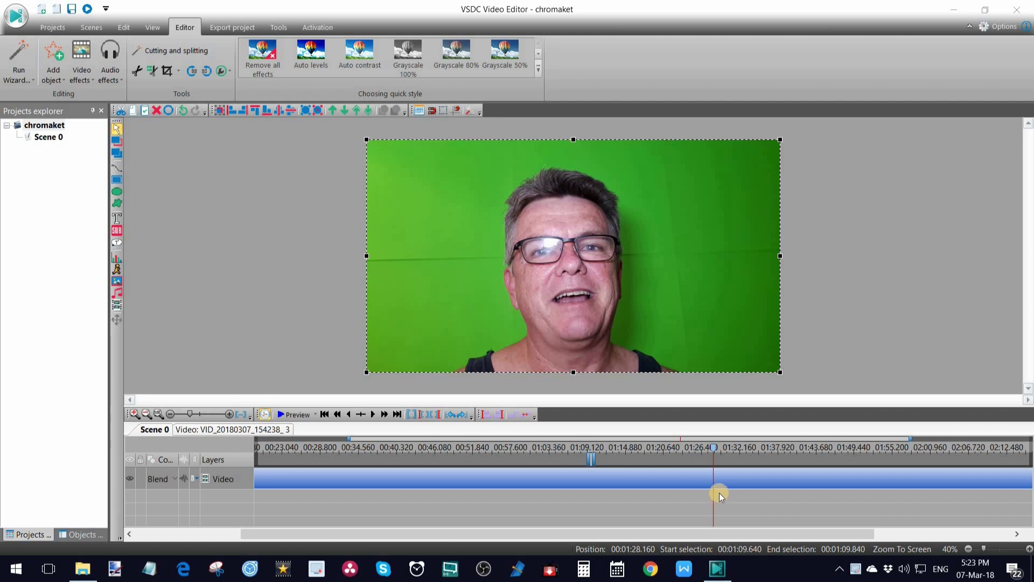
Step: Split the selected green-screen clip at 01:28.160 so its later piece moves to its own layer
{"action": "left_click", "coordinate": [737, 480]}
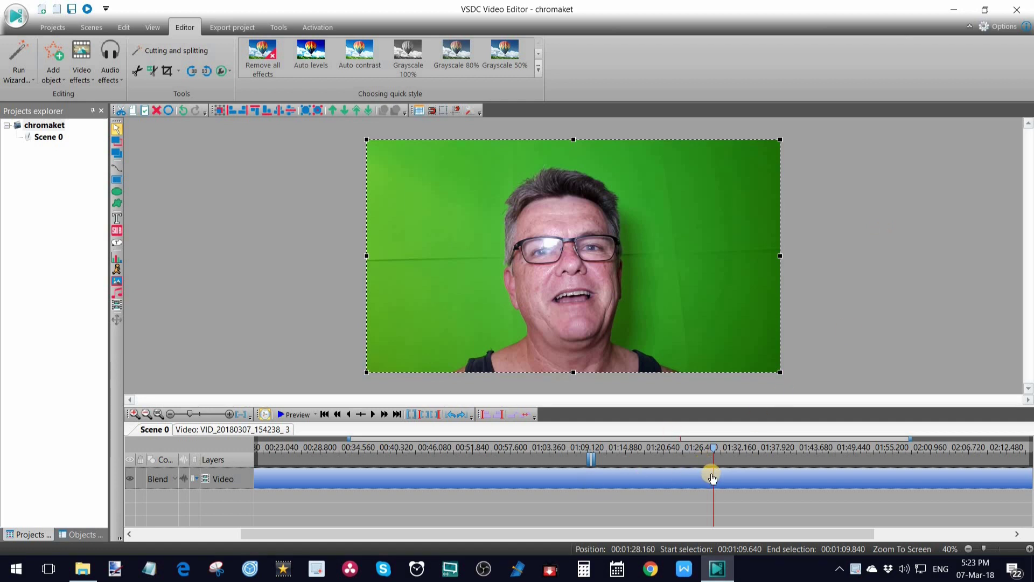
{"action": "mouse_move", "coordinate": [712, 478]}
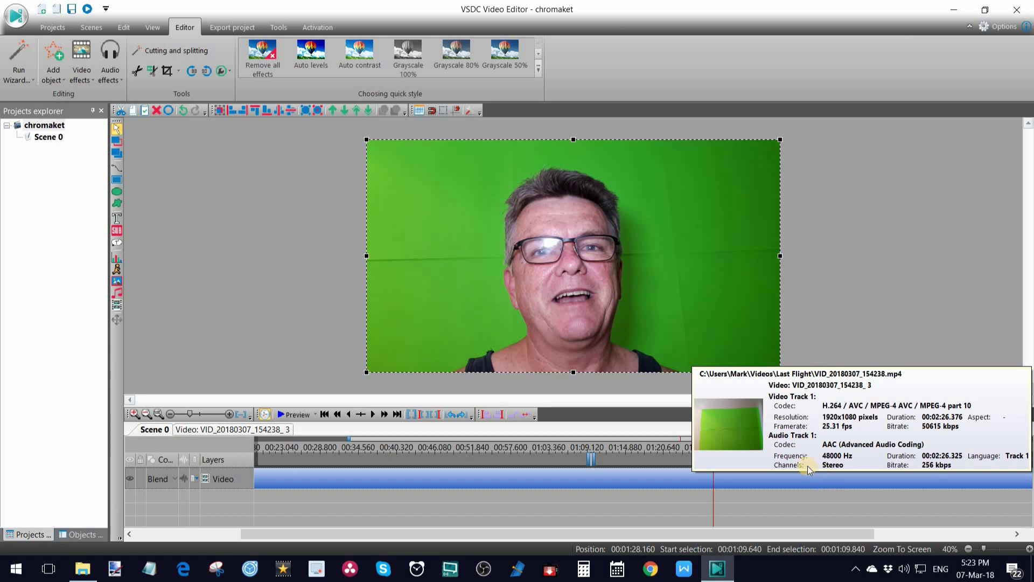
{"action": "left_click", "coordinate": [153, 72]}
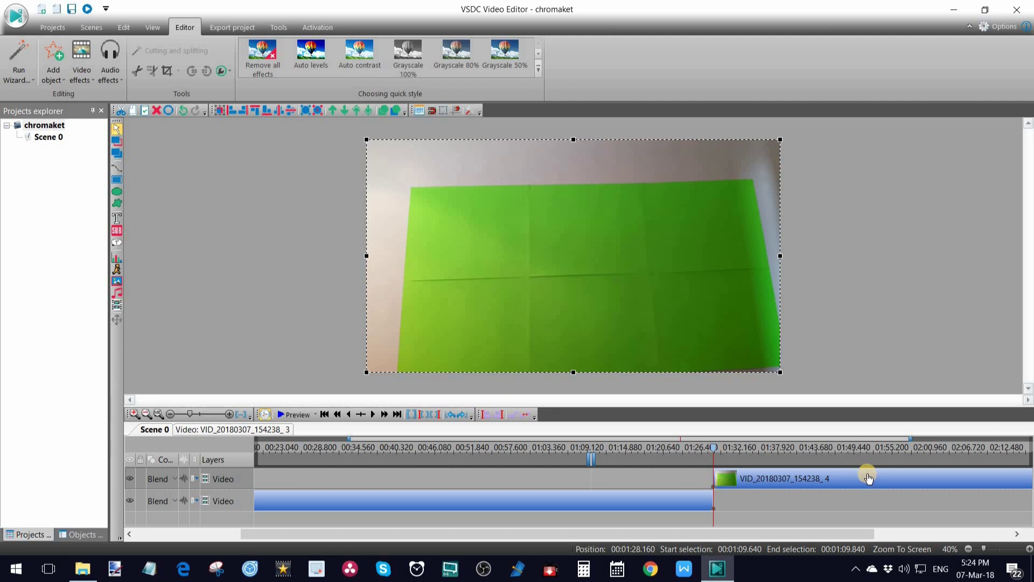
{"action": "left_click", "coordinate": [80, 63]}
{"action": "mouse_move", "coordinate": [153, 177]}
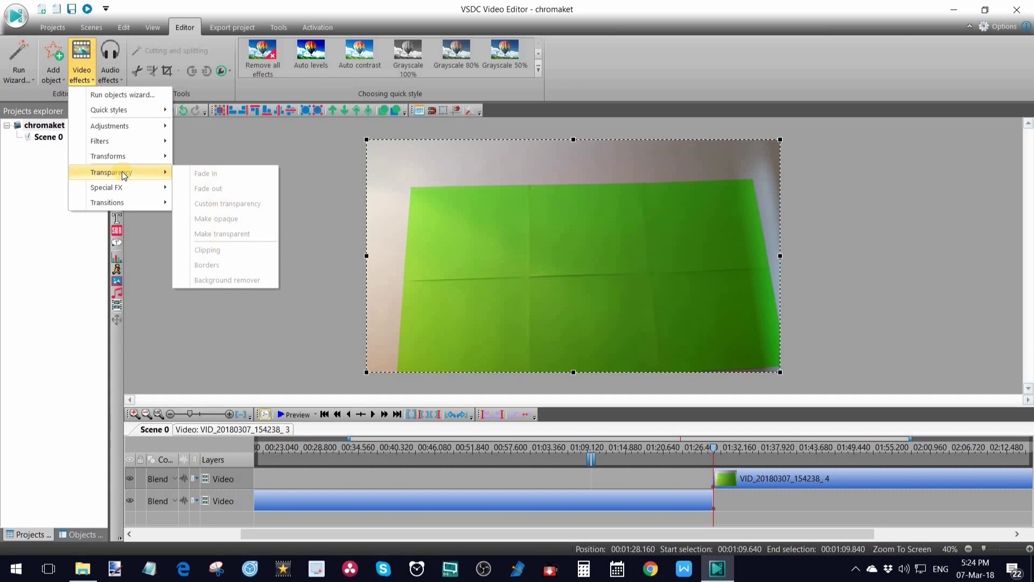
Step: Look inside a clip's own contents timeline, then return to the main scene timeline
{"action": "left_click", "coordinate": [885, 478]}
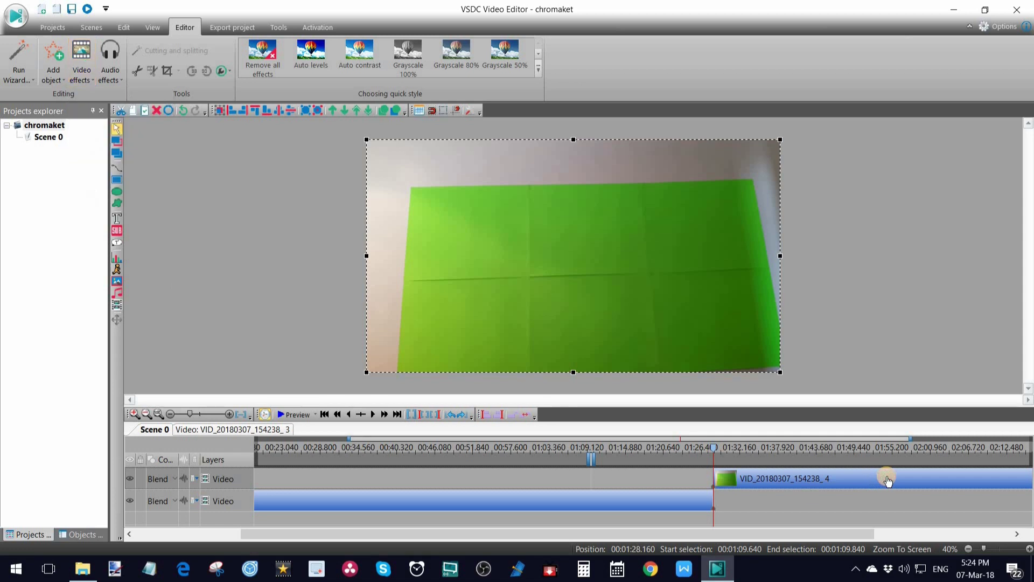
{"action": "double_click", "coordinate": [887, 479]}
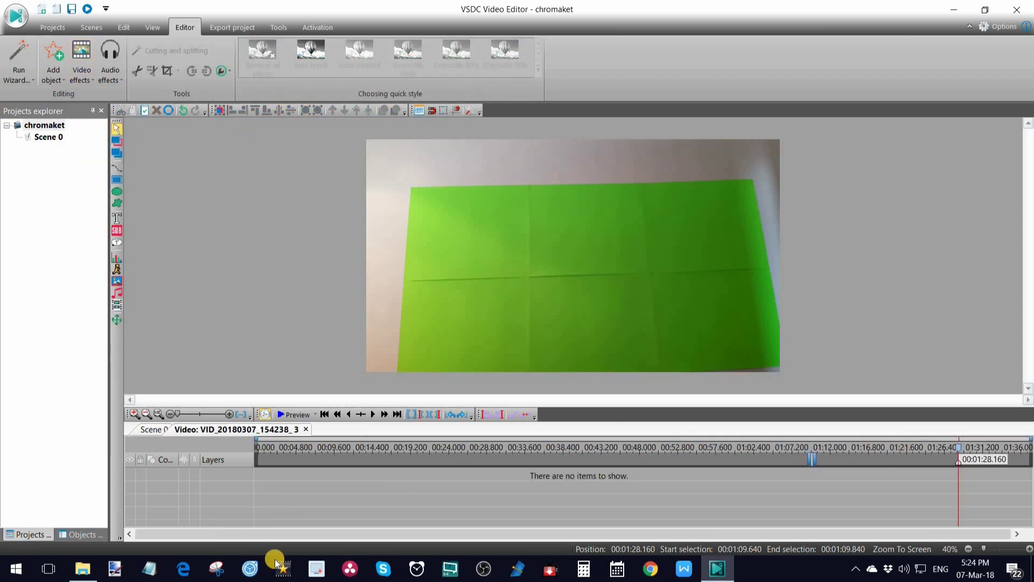
{"action": "left_click", "coordinate": [151, 429]}
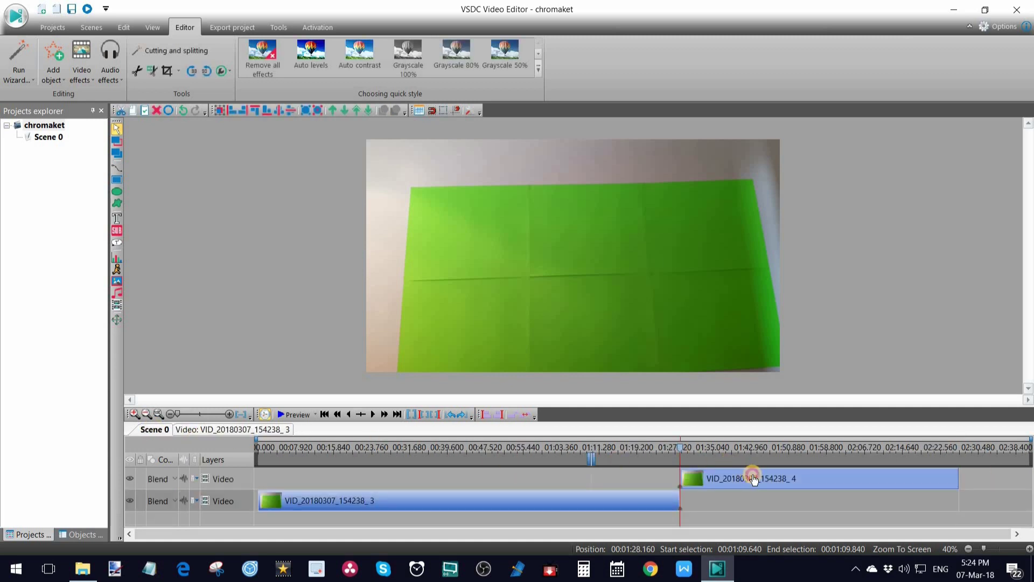
Step: Add a Background remover effect from scene begin to the later split piece
{"action": "left_click", "coordinate": [752, 477]}
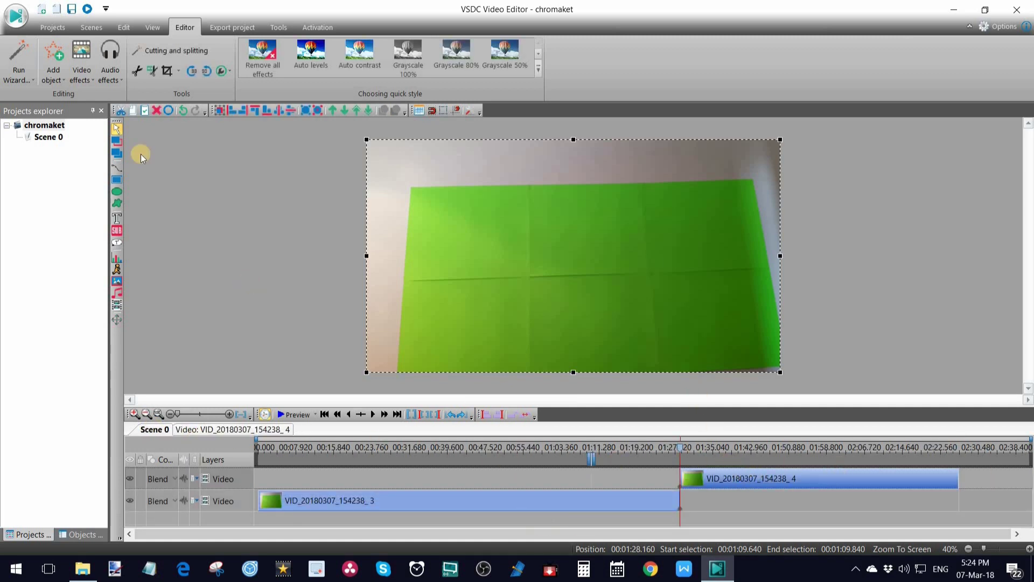
{"action": "left_click", "coordinate": [82, 73]}
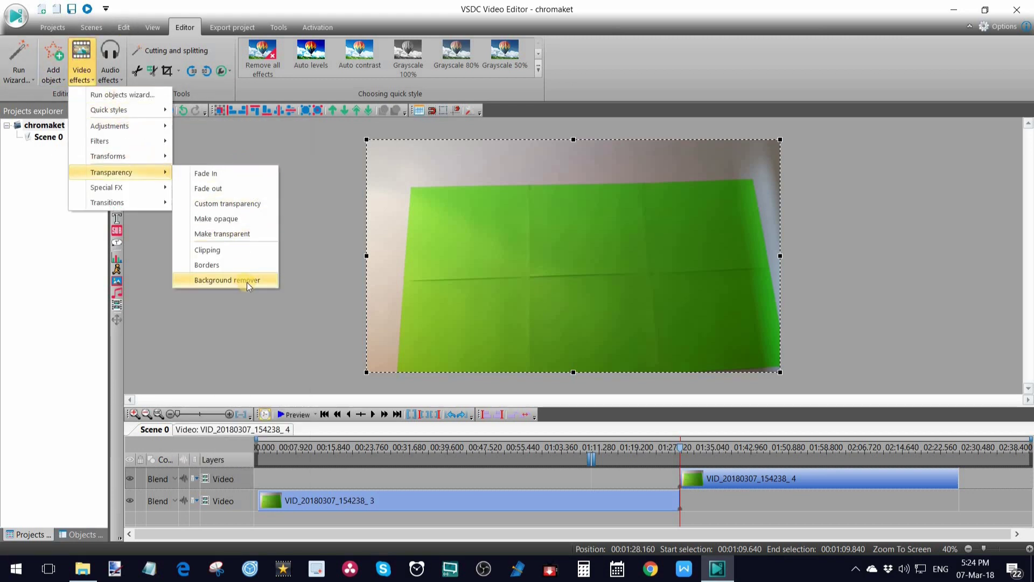
{"action": "left_click", "coordinate": [248, 281]}
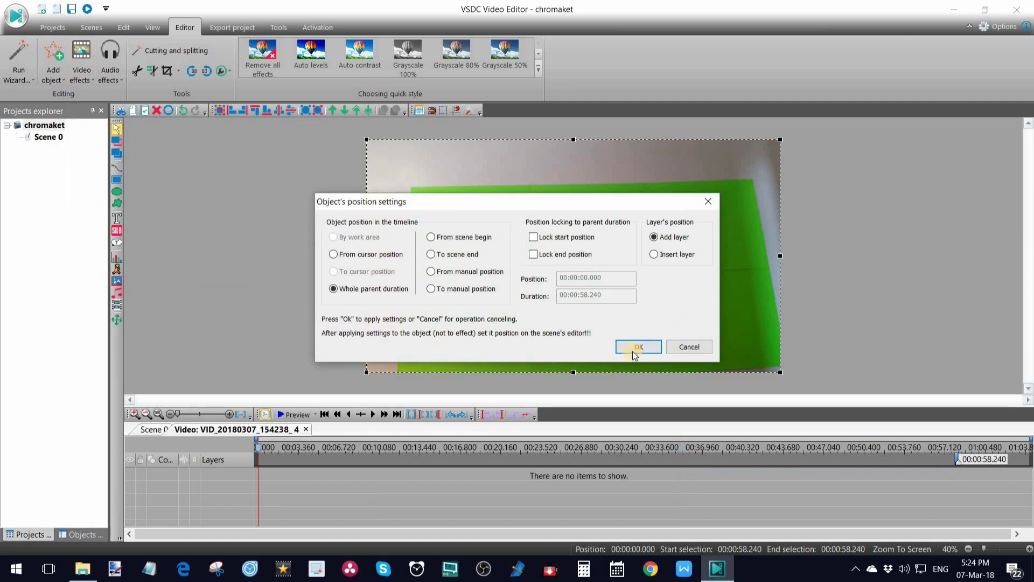
{"action": "left_click", "coordinate": [432, 238]}
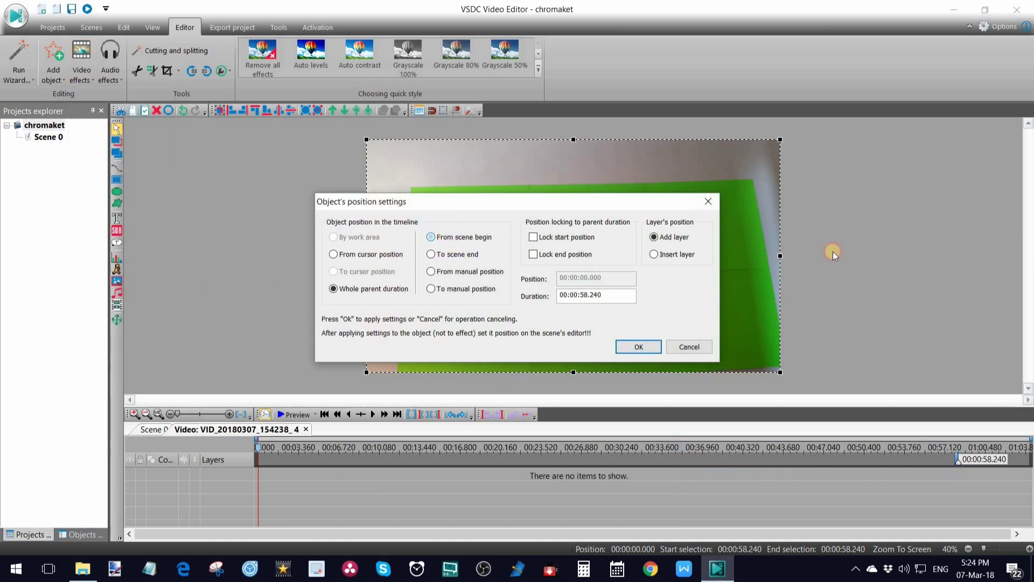
{"action": "left_click", "coordinate": [636, 347]}
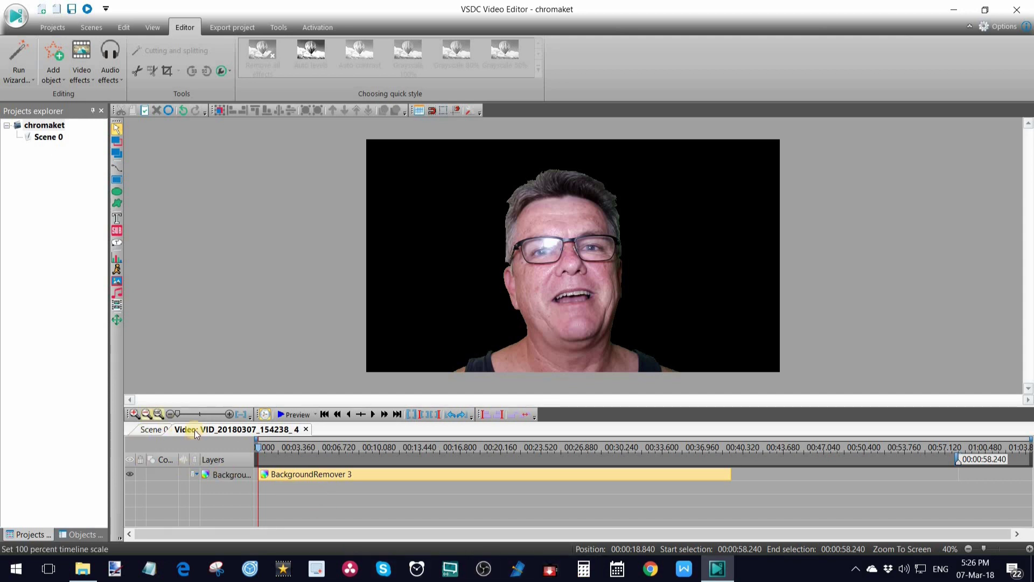
Step: Open the BackgroundRemover 3 effect bar in its own editing timeline
{"action": "left_click", "coordinate": [148, 429]}
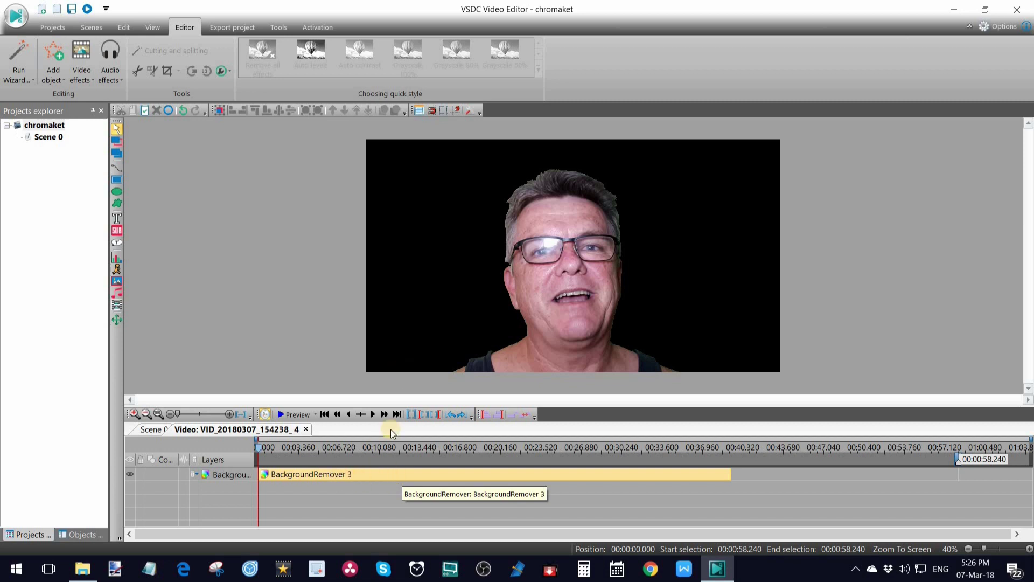
{"action": "double_click", "coordinate": [405, 475]}
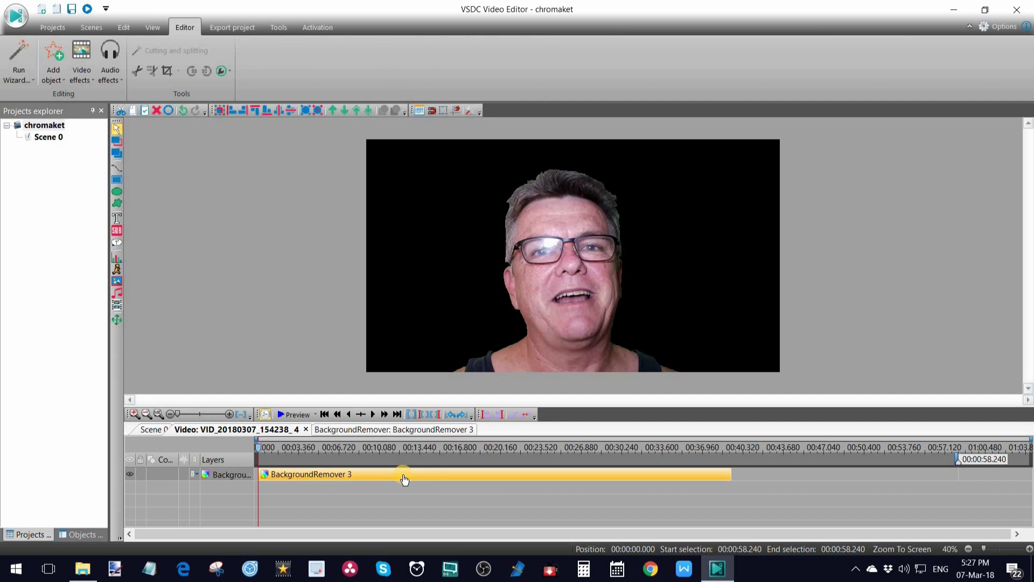
{"action": "right_click", "coordinate": [404, 478]}
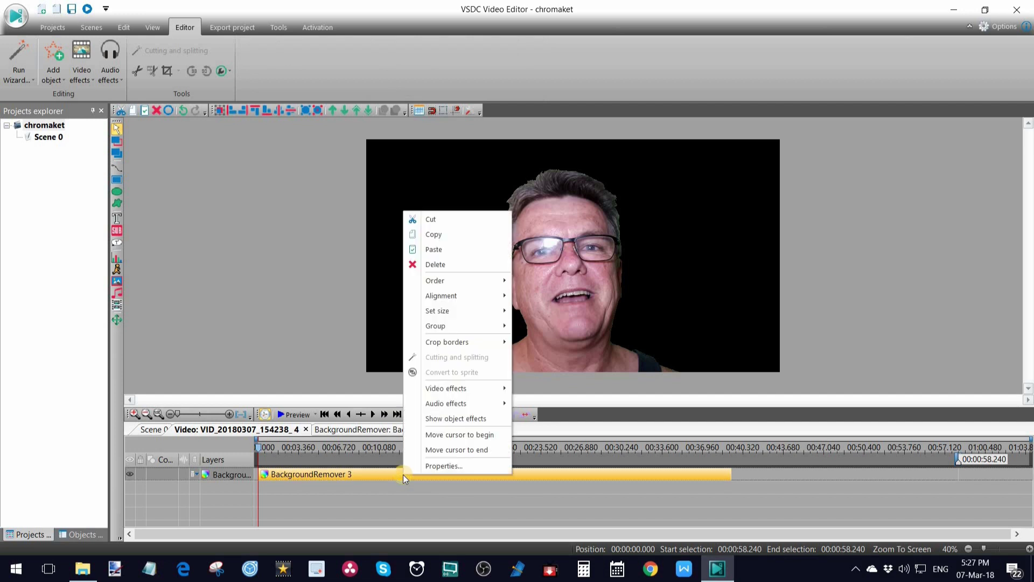
Step: Show and pin BackgroundRemover 3's Properties: chromakey color 75; 180; 62, thresholds 88, 32, 44
{"action": "left_click", "coordinate": [443, 467]}
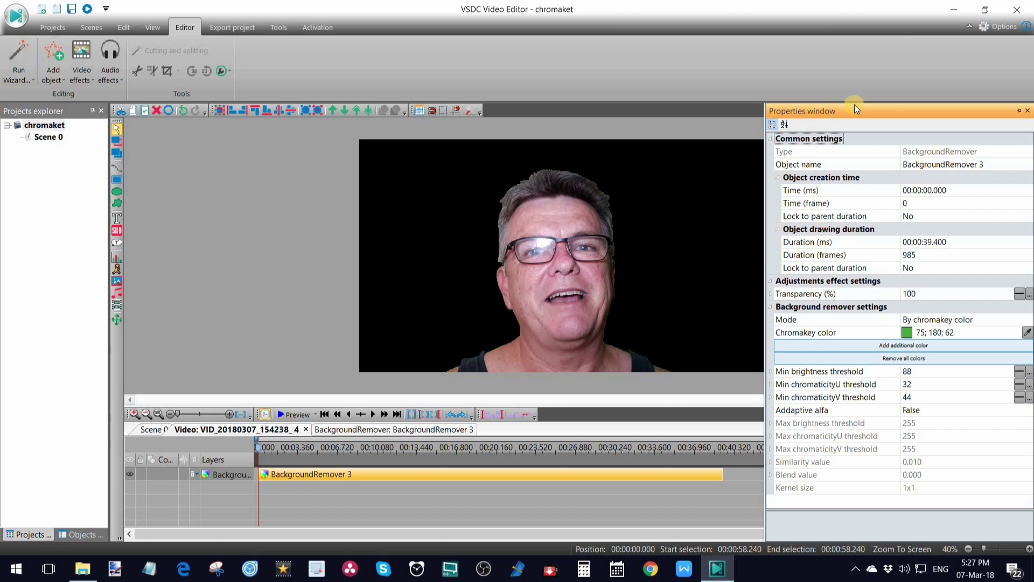
{"action": "left_click", "coordinate": [1019, 112]}
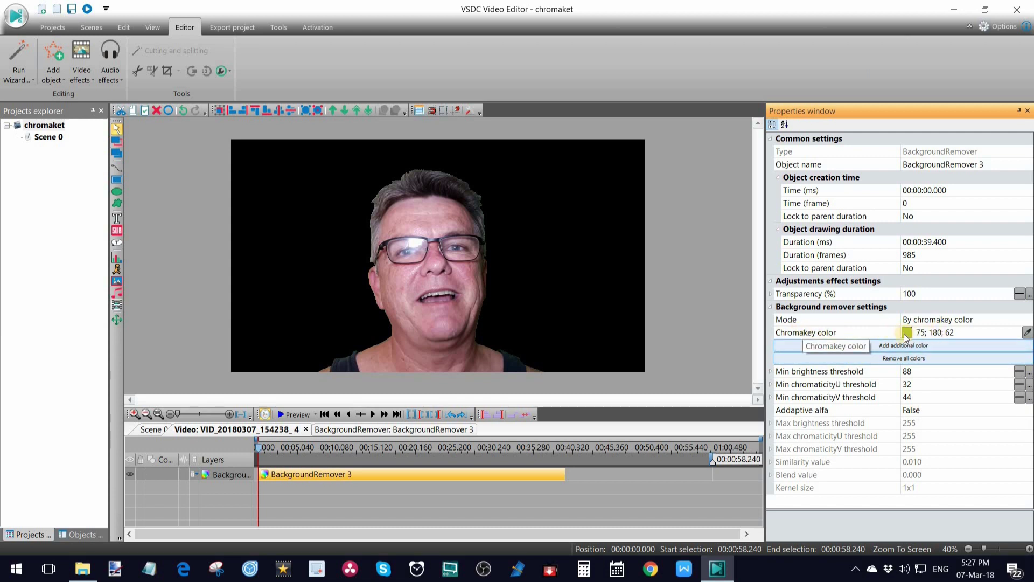
{"action": "left_click", "coordinate": [1026, 333]}
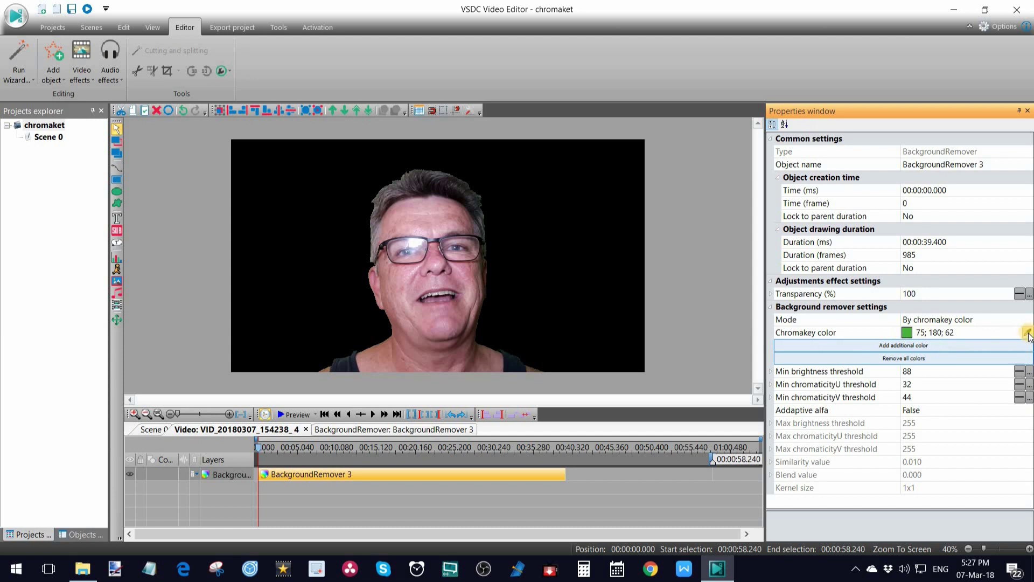
{"action": "left_click", "coordinate": [1028, 334]}
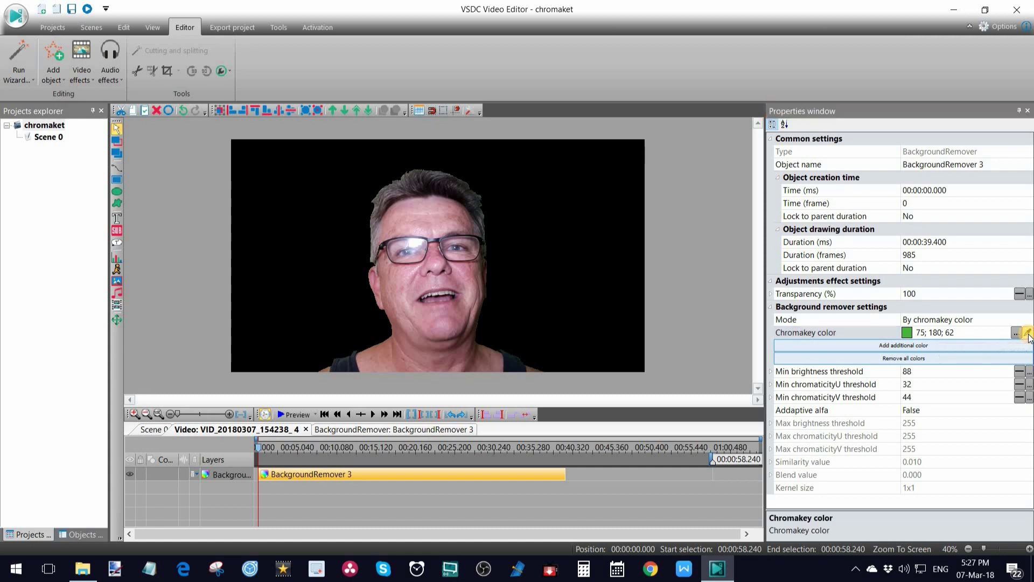
{"action": "left_click", "coordinate": [546, 254]}
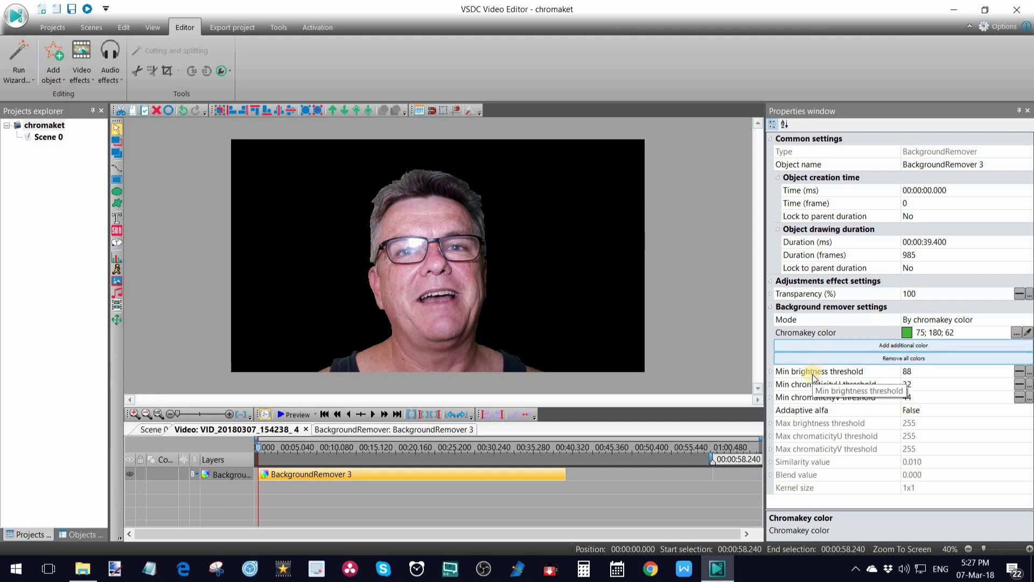
Step: Set thresholds to brightness 86, chromaticity U 35 and V 47, checking the preview at 00:00:12.320
{"action": "left_click", "coordinate": [999, 372]}
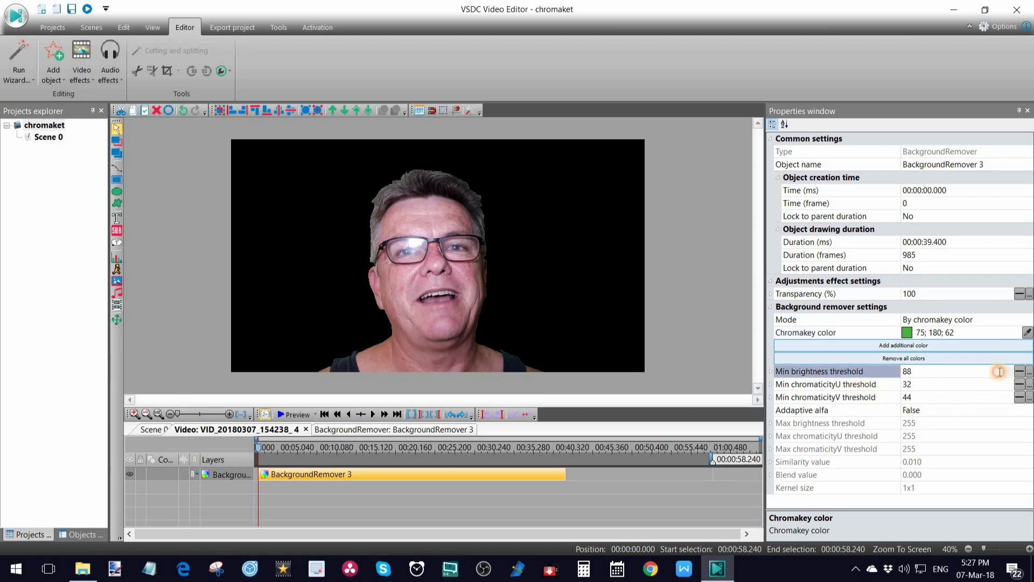
{"action": "left_click", "coordinate": [1009, 376]}
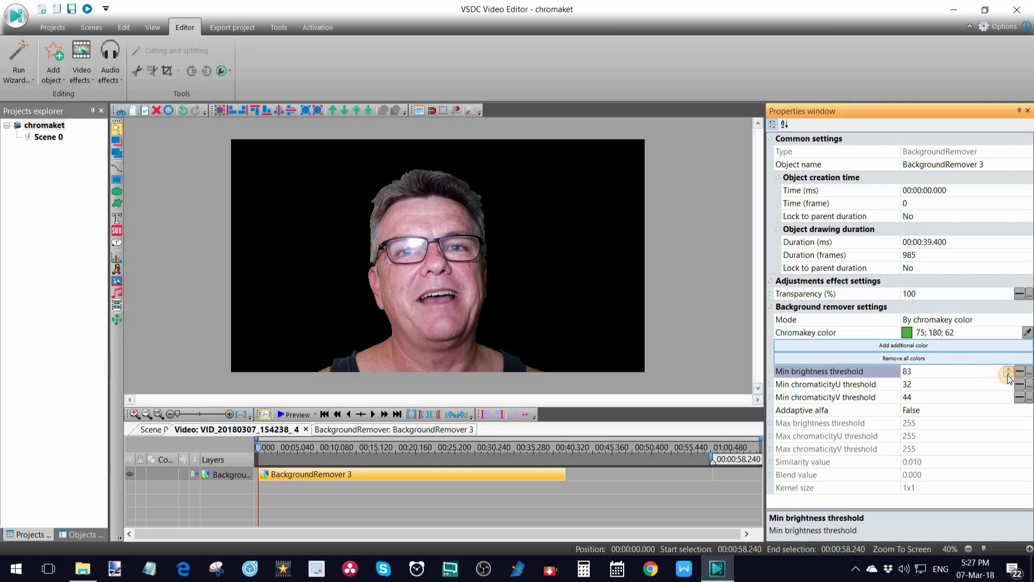
{"action": "left_click_drag", "start_coordinate": [1009, 377], "coordinate": [1009, 377]}
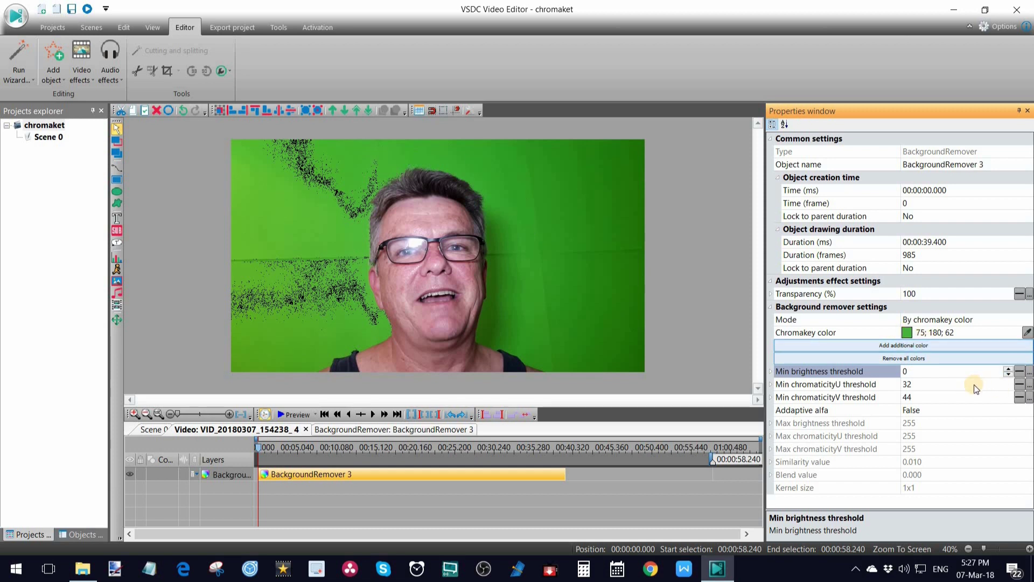
{"action": "left_click_drag", "start_coordinate": [1008, 373], "coordinate": [1008, 372]}
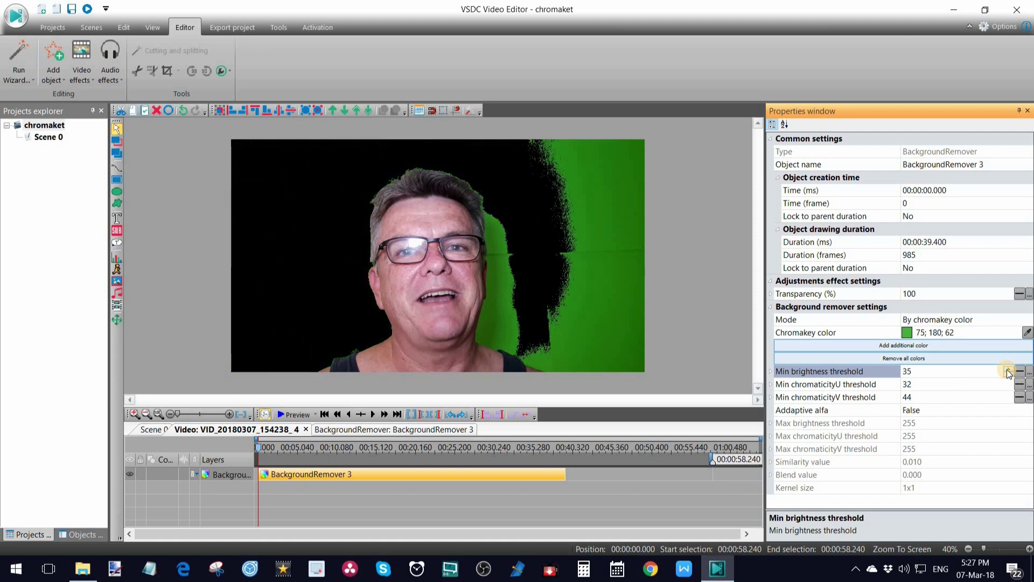
{"action": "left_click", "coordinate": [998, 383]}
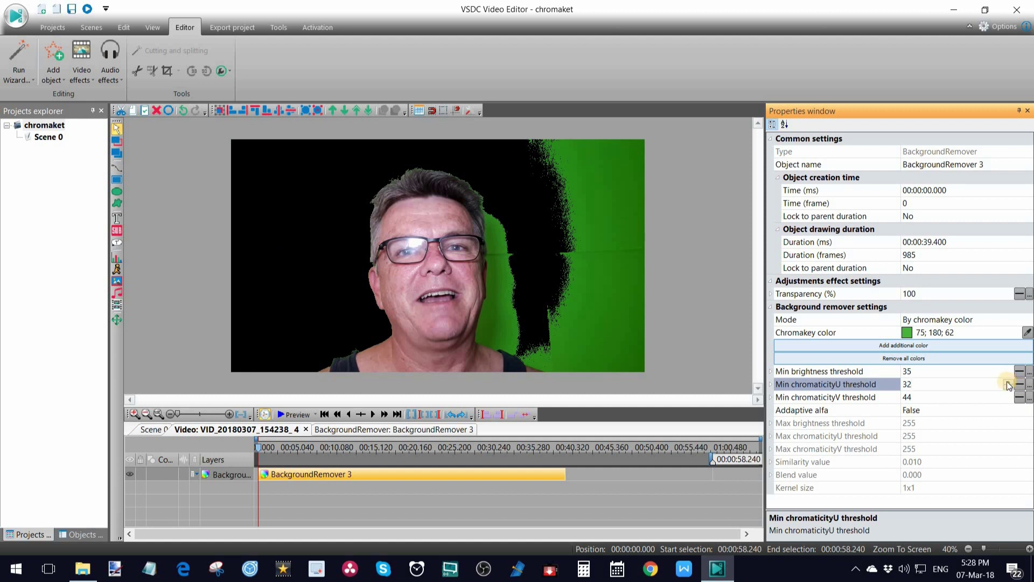
{"action": "left_click_drag", "start_coordinate": [1009, 385], "coordinate": [951, 400]}
{"action": "left_click", "coordinate": [954, 401]}
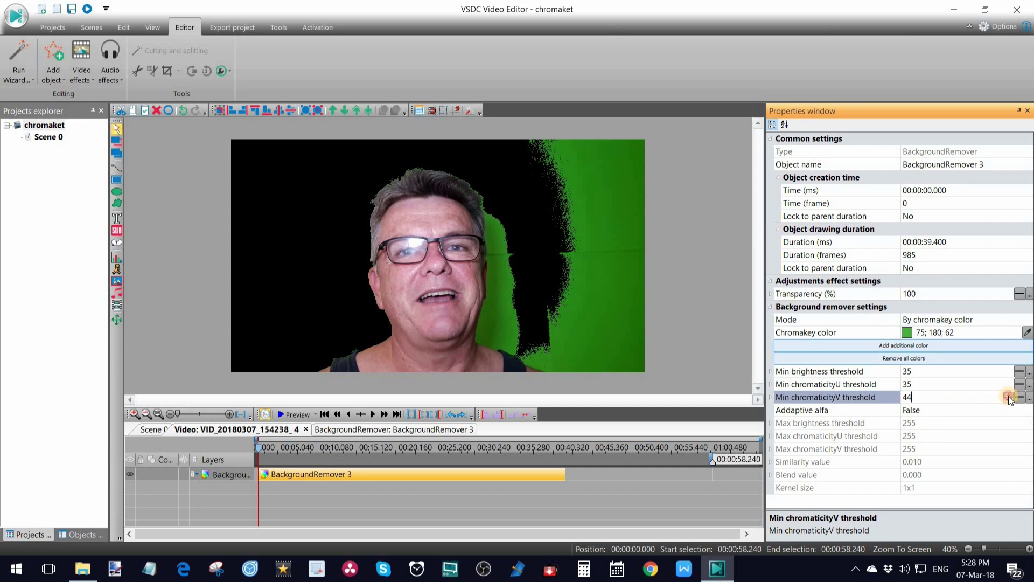
{"action": "left_click_drag", "start_coordinate": [1009, 398], "coordinate": [1010, 372]}
{"action": "left_click", "coordinate": [1009, 371]}
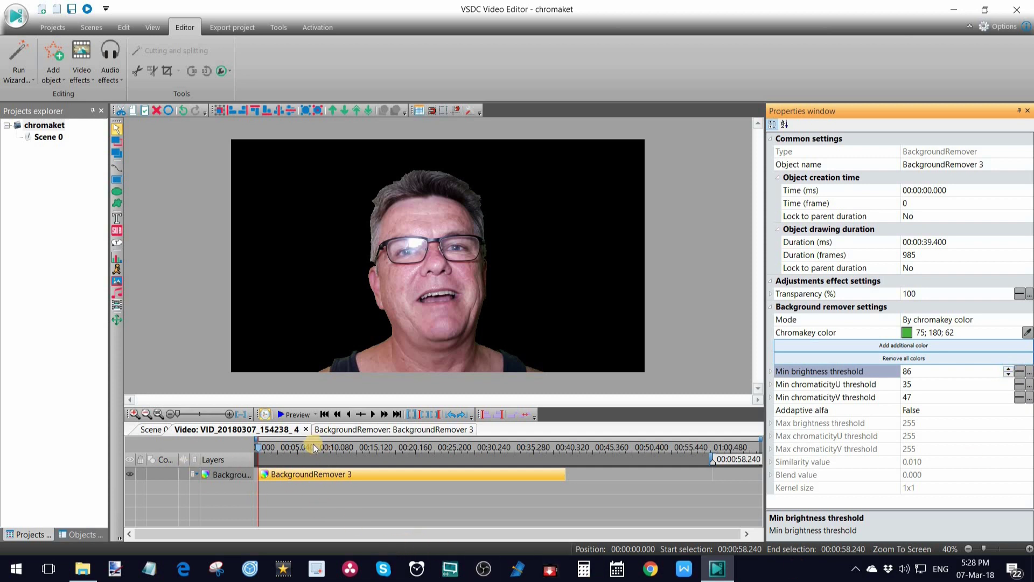
{"action": "left_click", "coordinate": [292, 450]}
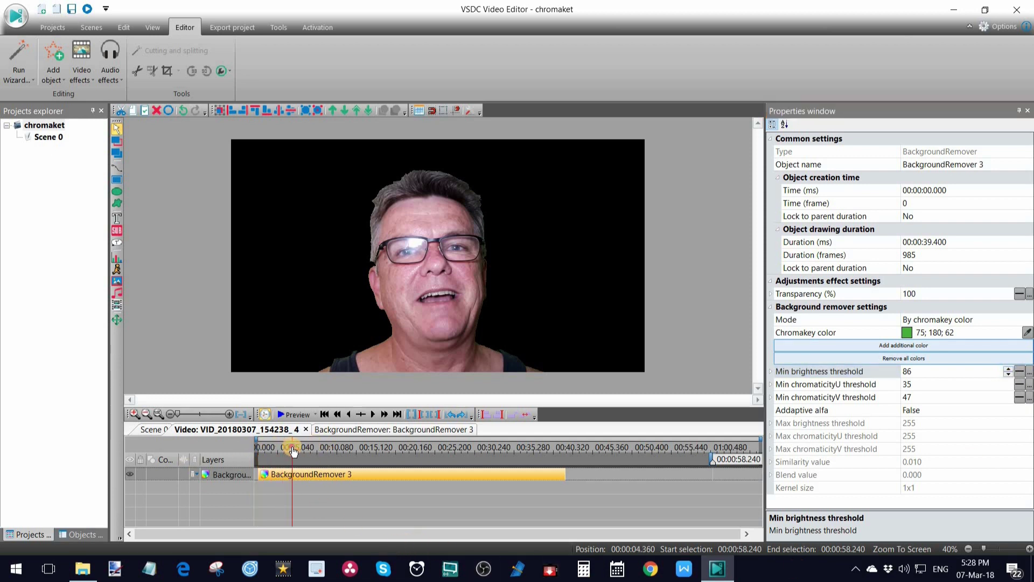
{"action": "left_click_drag", "start_coordinate": [293, 452], "coordinate": [535, 451]}
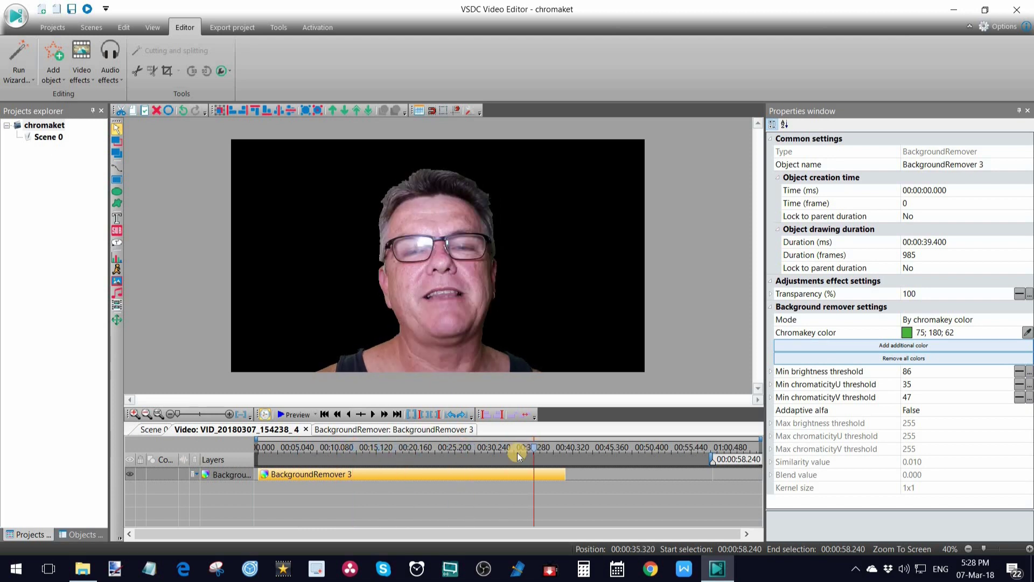
Step: Return to the Scene 0 timeline and move the playhead to the second clip's start, 01:28.360
{"action": "left_click", "coordinate": [147, 432]}
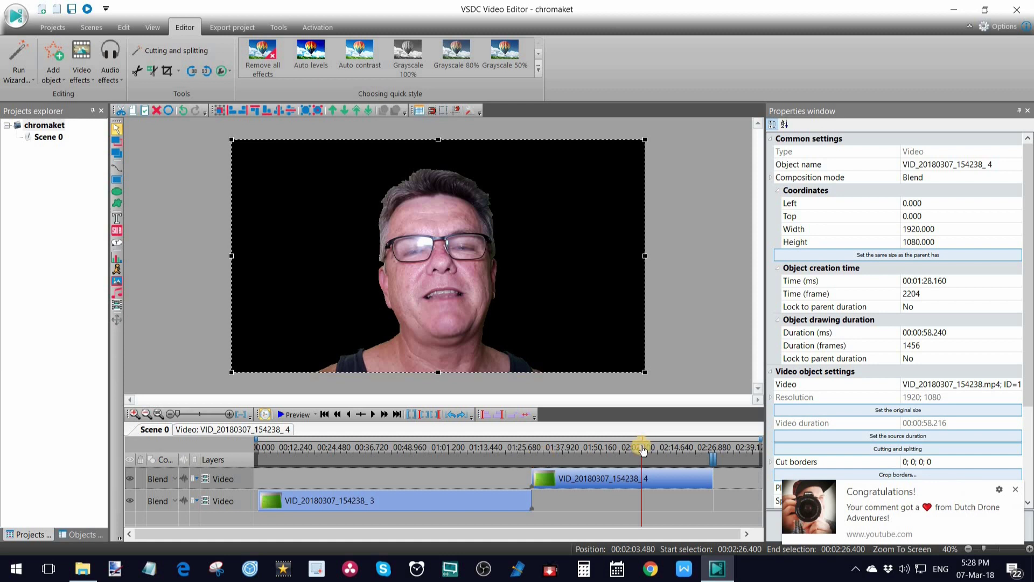
{"action": "left_click", "coordinate": [1016, 489]}
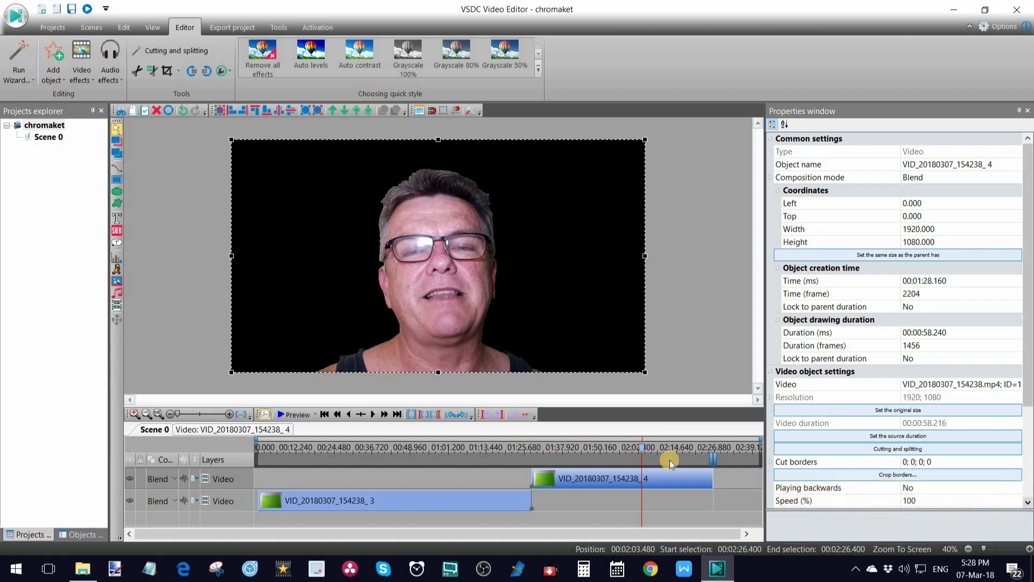
{"action": "left_click_drag", "start_coordinate": [641, 446], "coordinate": [534, 449]}
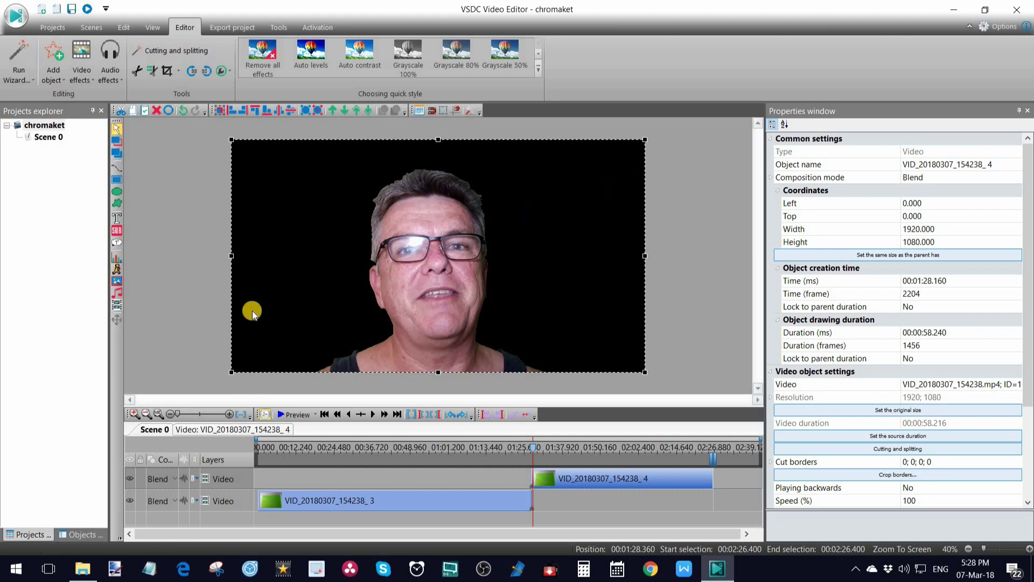
{"action": "left_click", "coordinate": [118, 280]}
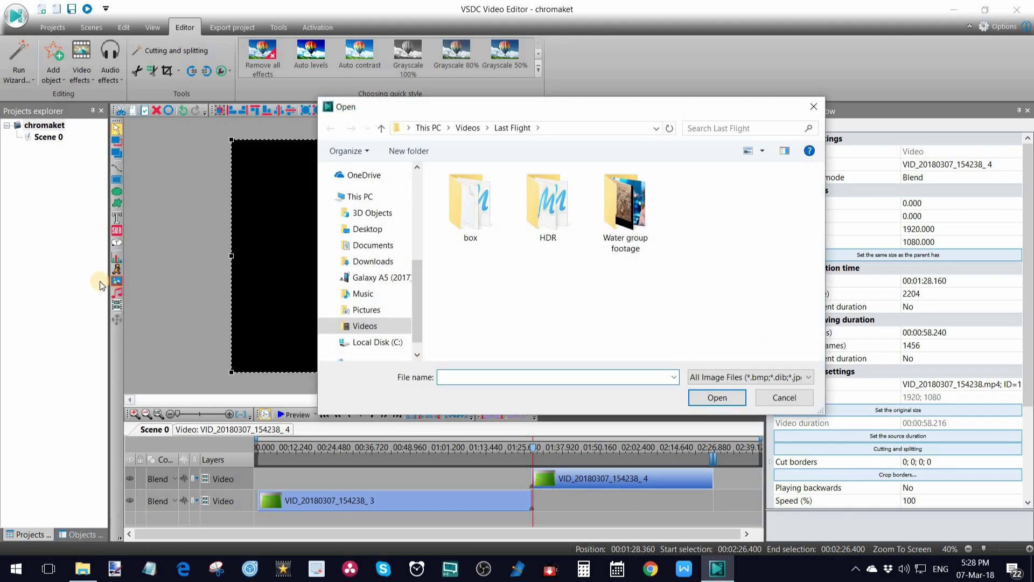
Step: Insert o-c-gonzalez-315754-unsplash.jpg from Downloads > Attribute-free backgrounds at the playhead
{"action": "left_click", "coordinate": [388, 263]}
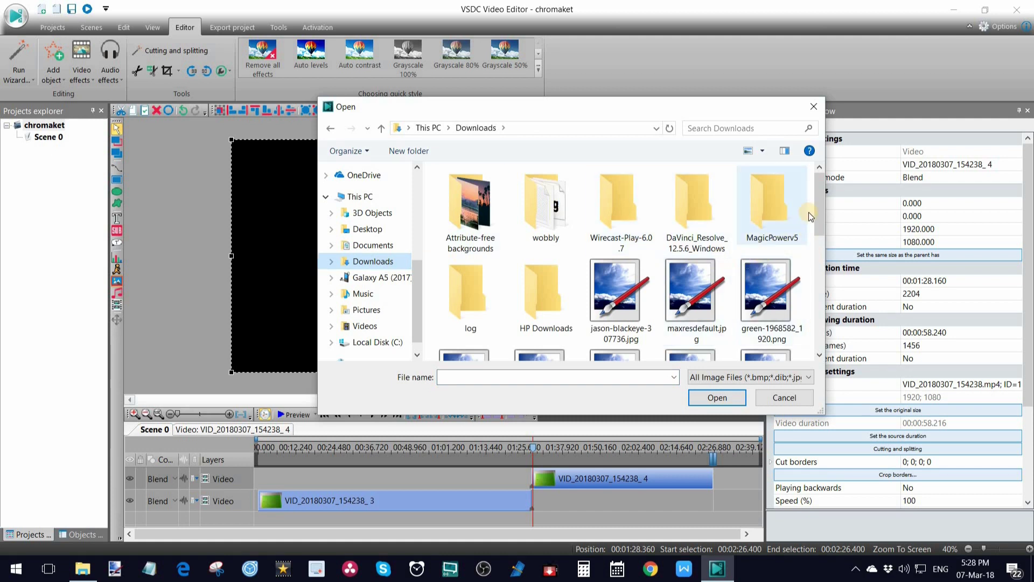
{"action": "double_click", "coordinate": [467, 208]}
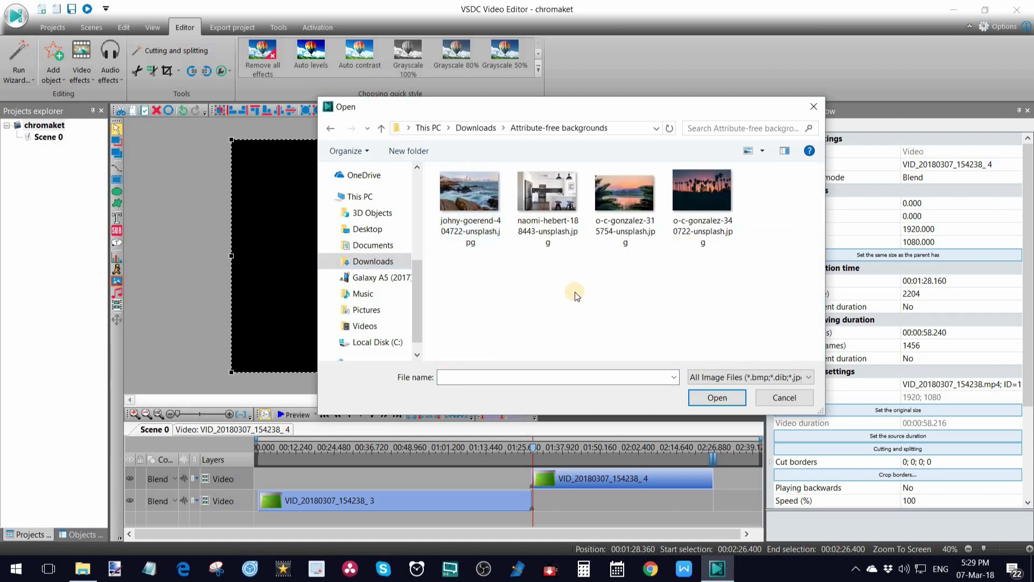
{"action": "double_click", "coordinate": [623, 197]}
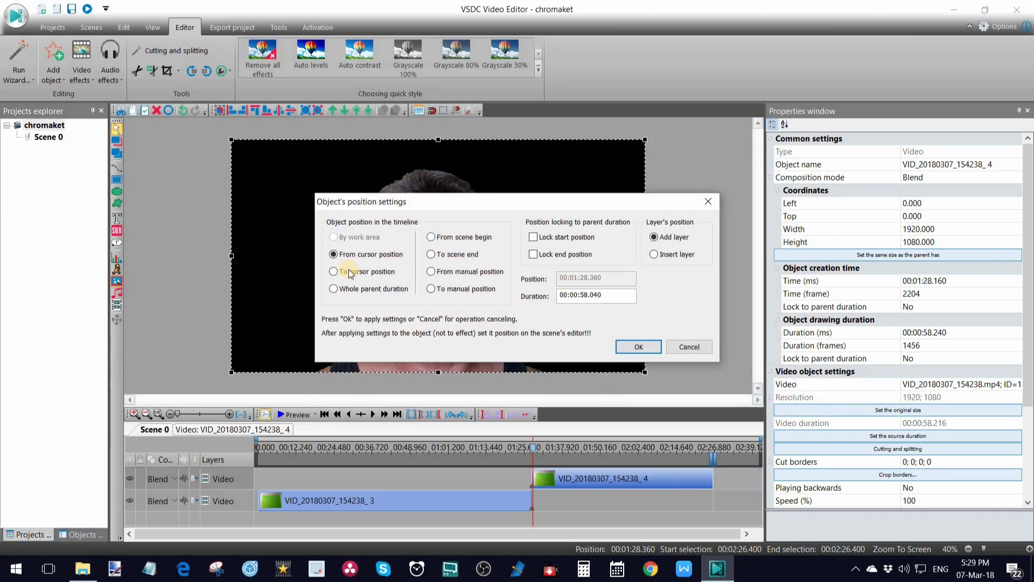
{"action": "left_click", "coordinate": [639, 346]}
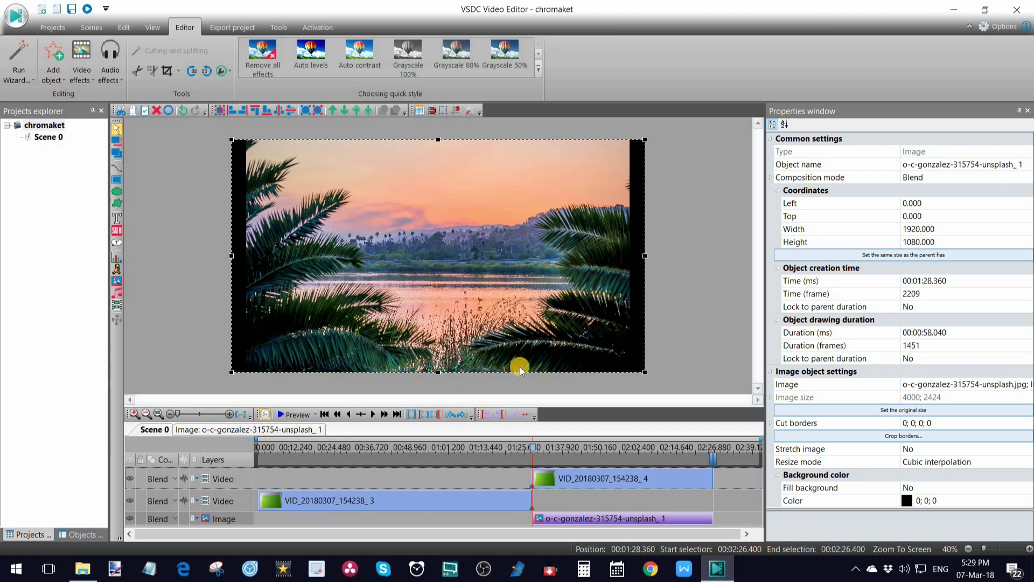
Step: Move the palm-sunset image to the layer behind the keyed presenter
{"action": "left_click", "coordinate": [590, 519]}
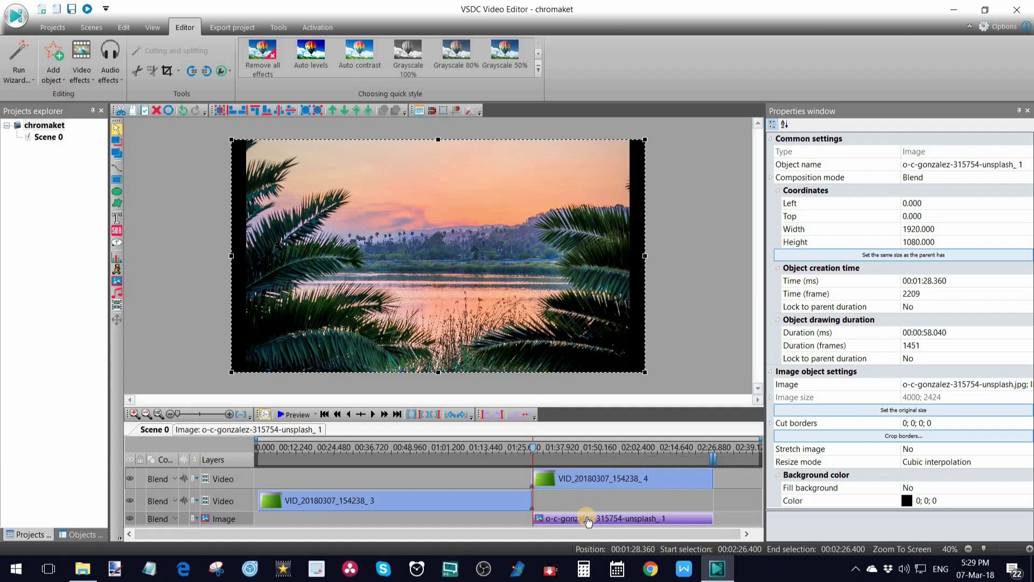
{"action": "left_click", "coordinate": [330, 110]}
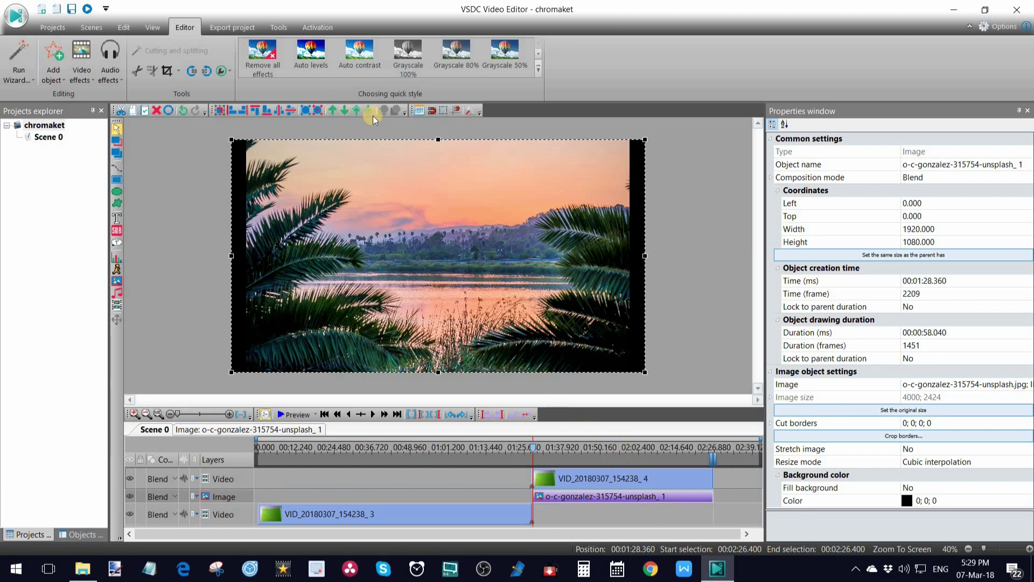
{"action": "left_click", "coordinate": [345, 109]}
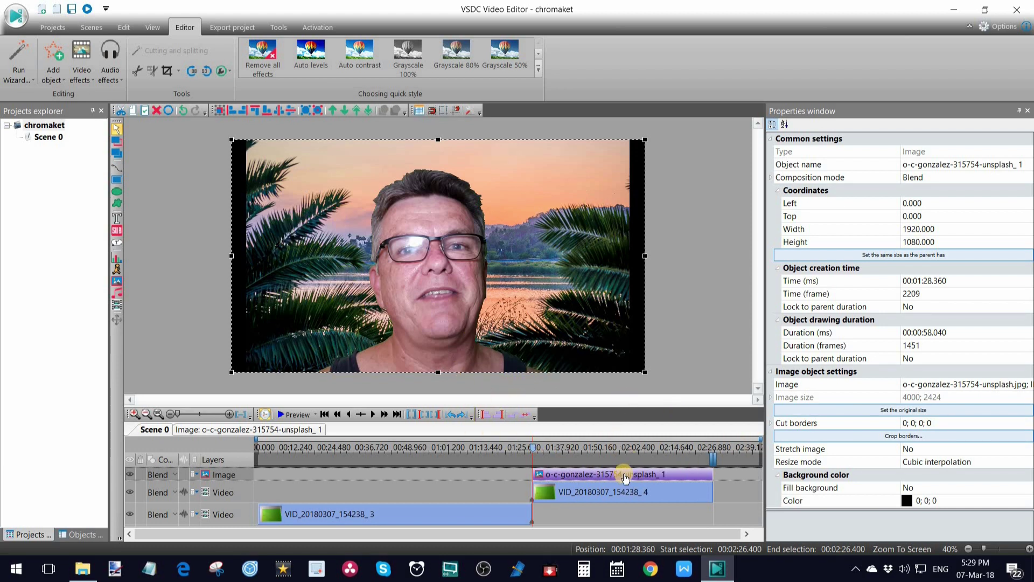
Step: Enlarge the sunset image to 2220×1168 at -155, -88 so it fills the frame
{"action": "mouse_move", "coordinate": [625, 477]}
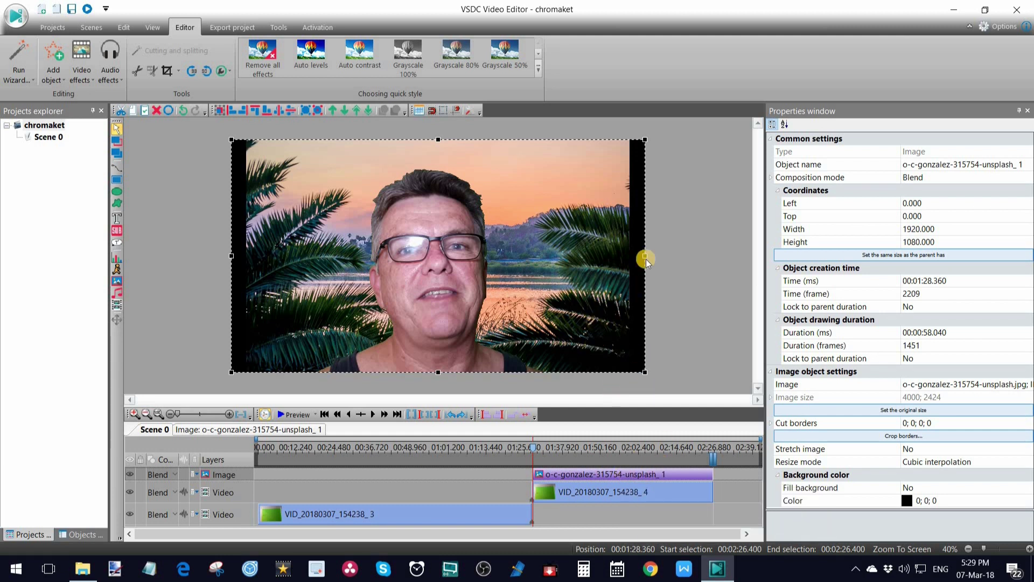
{"action": "left_click_drag", "start_coordinate": [644, 255], "coordinate": [677, 256]}
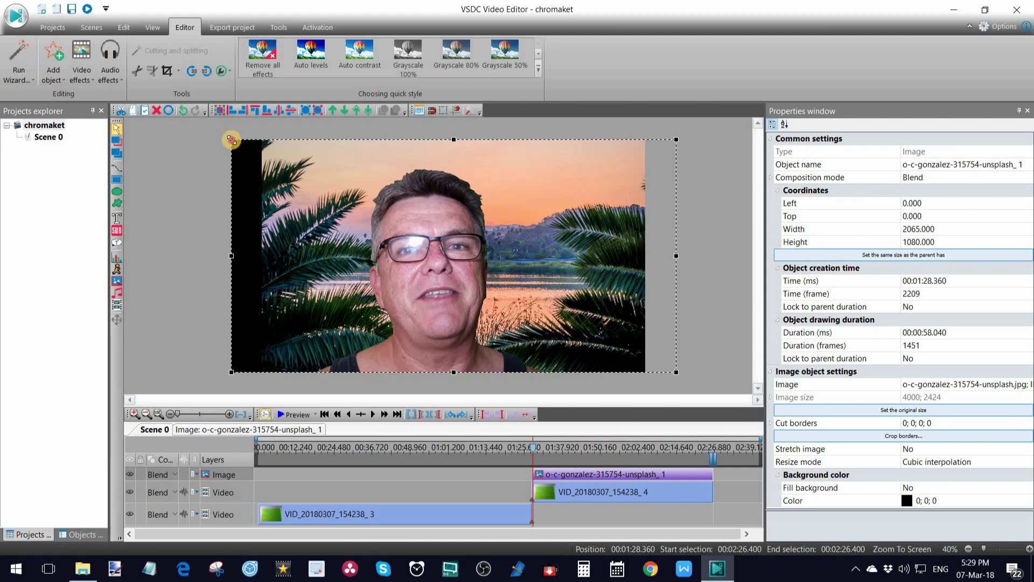
{"action": "left_click_drag", "start_coordinate": [232, 140], "coordinate": [198, 120]}
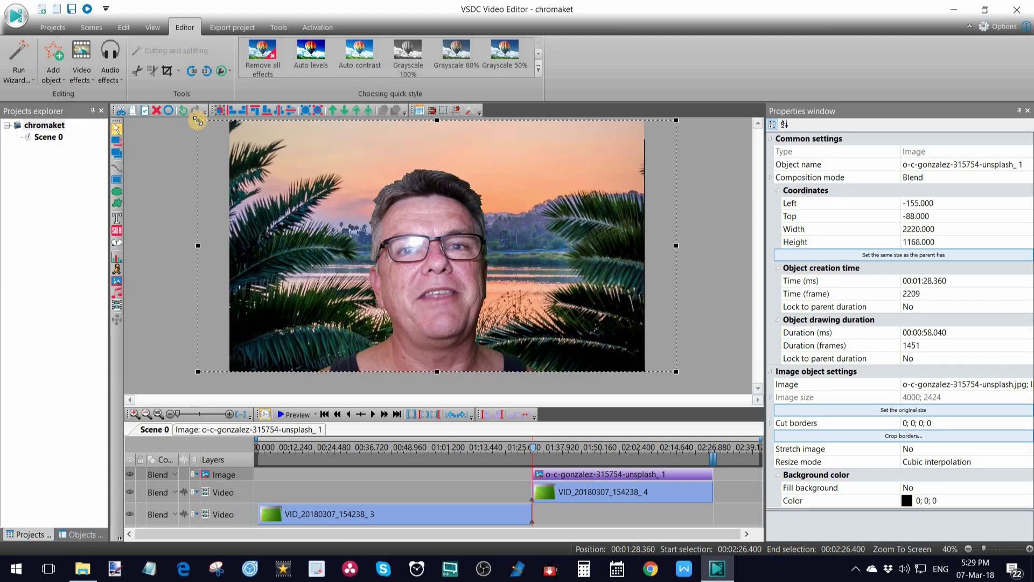
{"action": "left_click", "coordinate": [741, 491]}
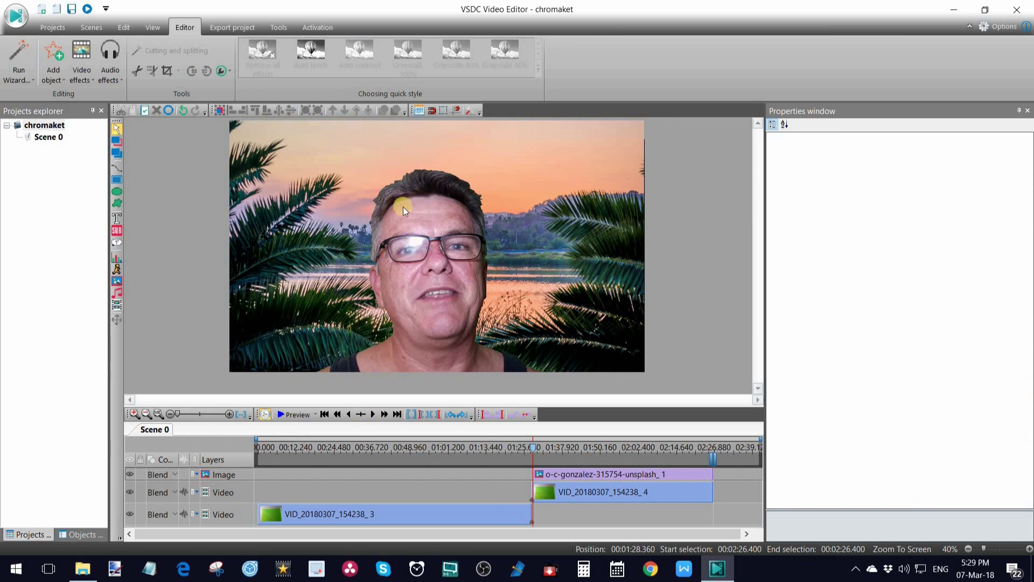
{"action": "left_click", "coordinate": [292, 415]}
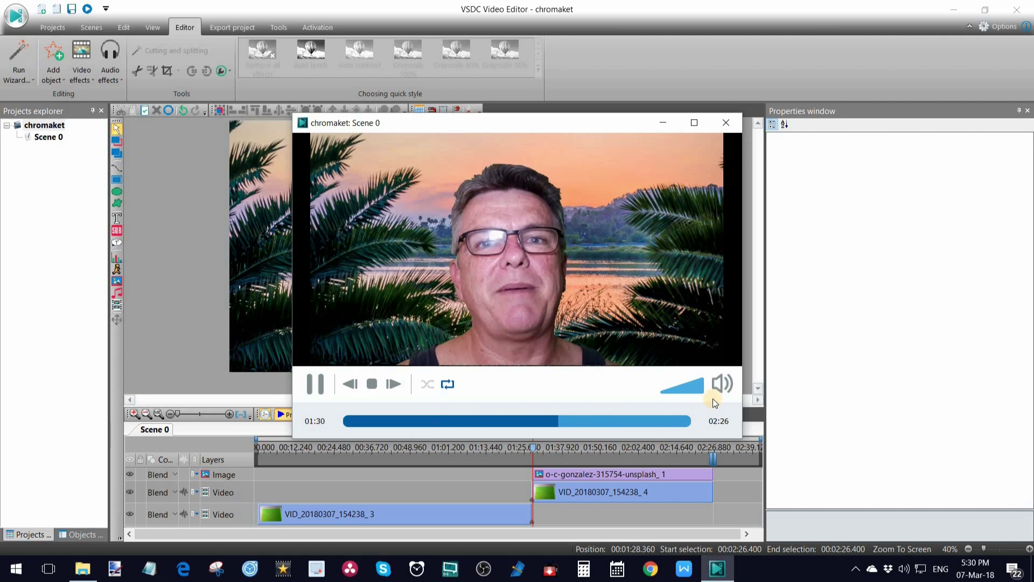
{"action": "left_click", "coordinate": [372, 387]}
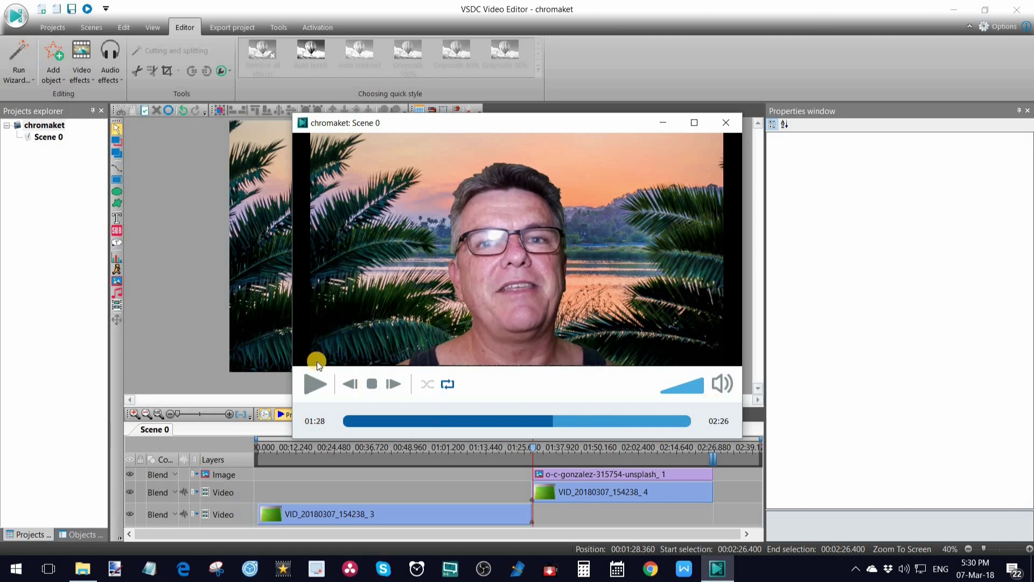
{"action": "left_click", "coordinate": [726, 125]}
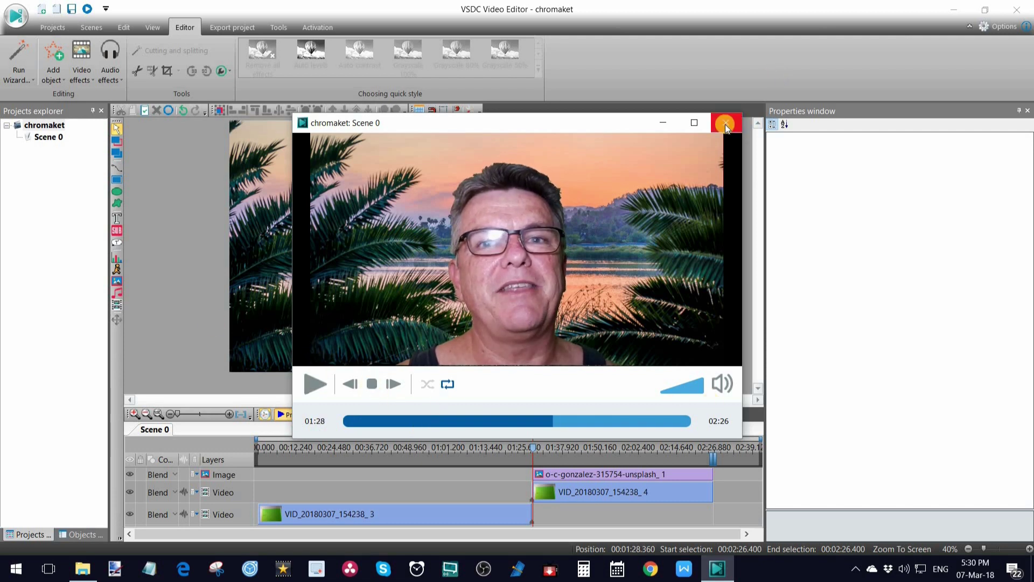
{"action": "left_click", "coordinate": [727, 126]}
{"action": "left_click", "coordinate": [733, 128]}
{"action": "left_click", "coordinate": [733, 127]}
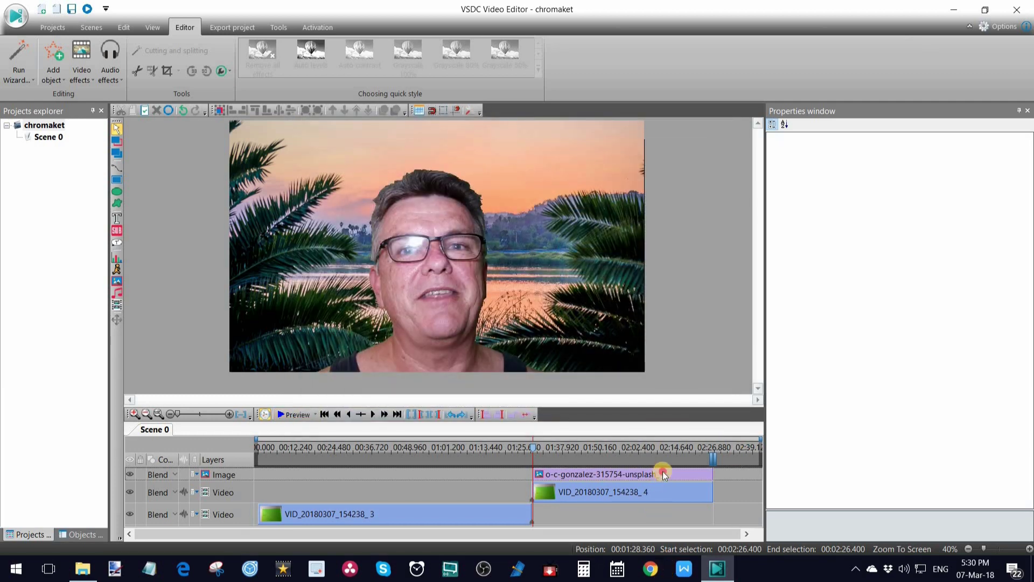
{"action": "left_click", "coordinate": [663, 473]}
Step: Delete the palm image and add Beach - 2954.mp4 at 01:28.360
{"action": "key", "text": "Delete"}
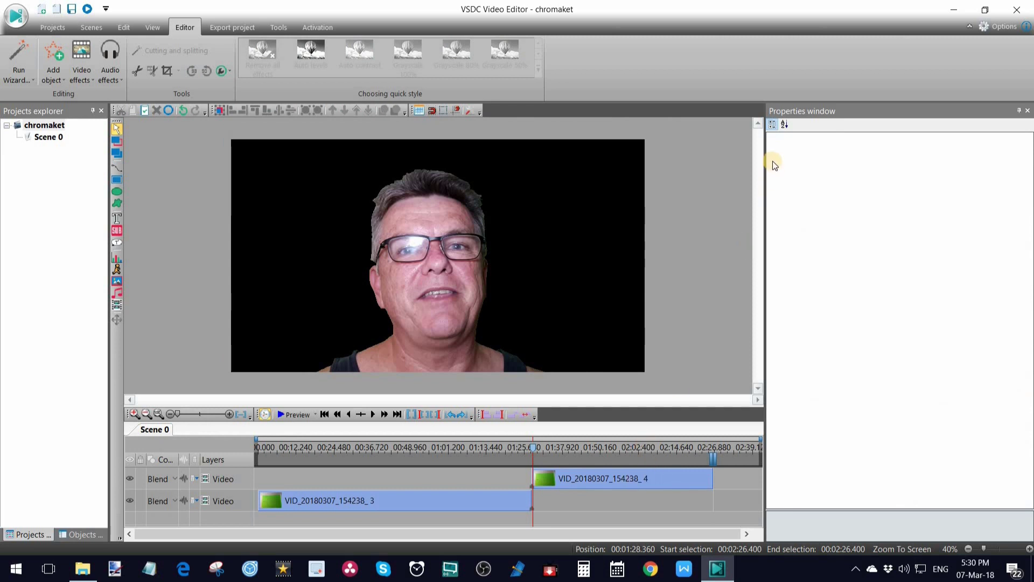
{"action": "left_click", "coordinate": [117, 305]}
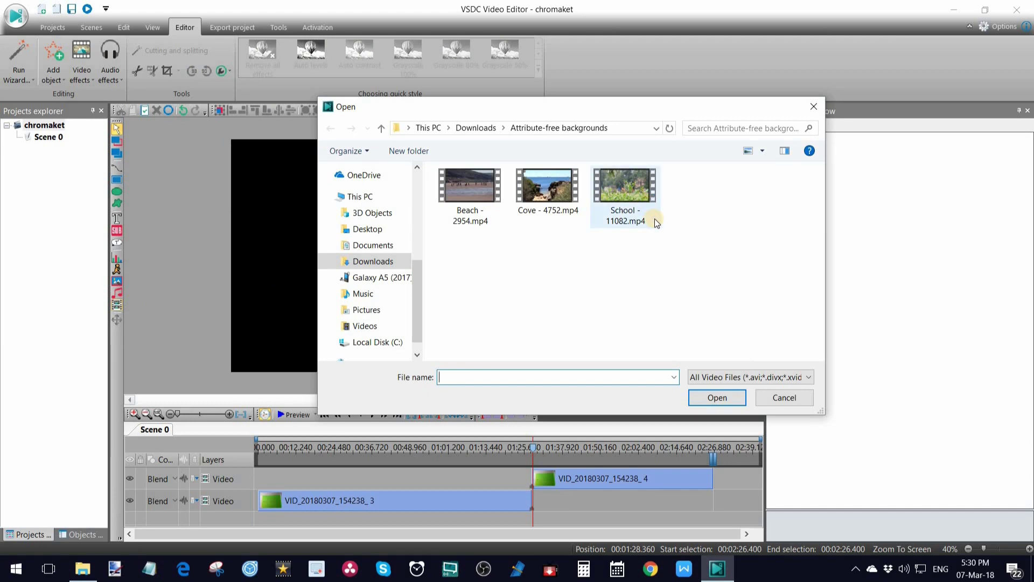
{"action": "double_click", "coordinate": [469, 185]}
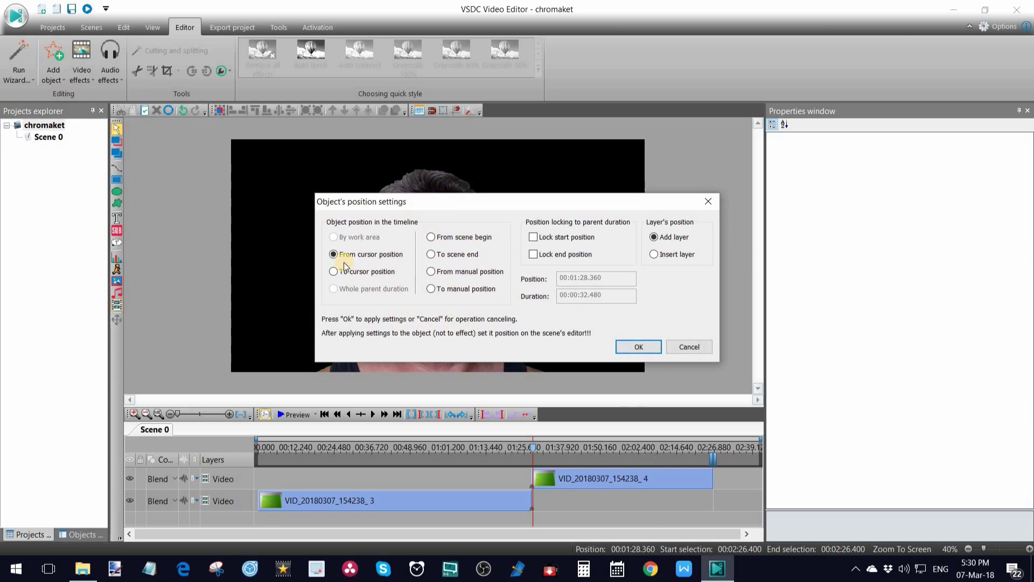
{"action": "left_click", "coordinate": [640, 346]}
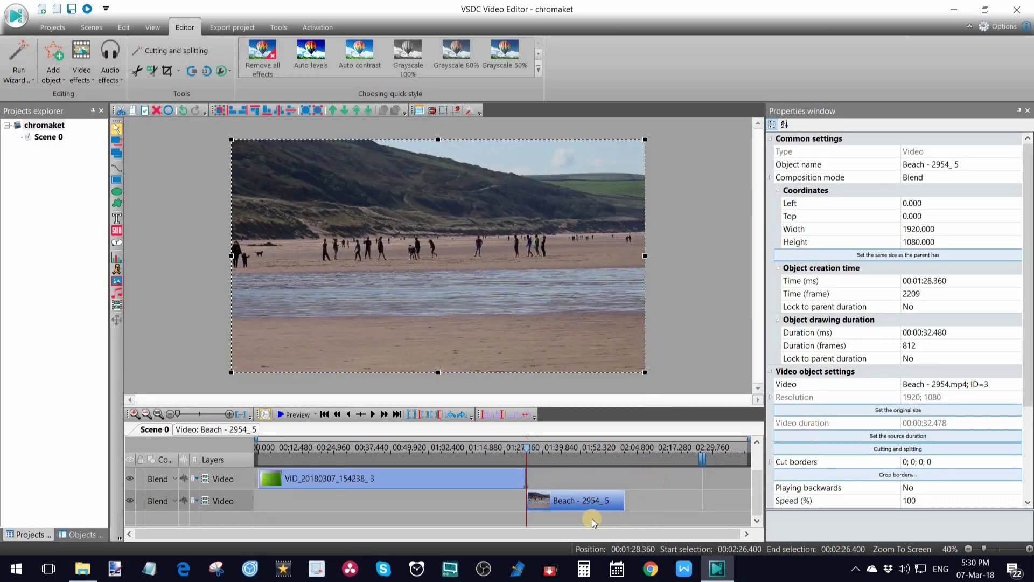
Step: Move the Beach video behind the presenter and preview the composite
{"action": "mouse_move", "coordinate": [754, 492]}
{"action": "left_mouse_down"}
{"action": "mouse_move", "coordinate": [758, 462]}
{"action": "mouse_move", "coordinate": [757, 485]}
{"action": "left_mouse_up"}
{"action": "left_click", "coordinate": [582, 510]}
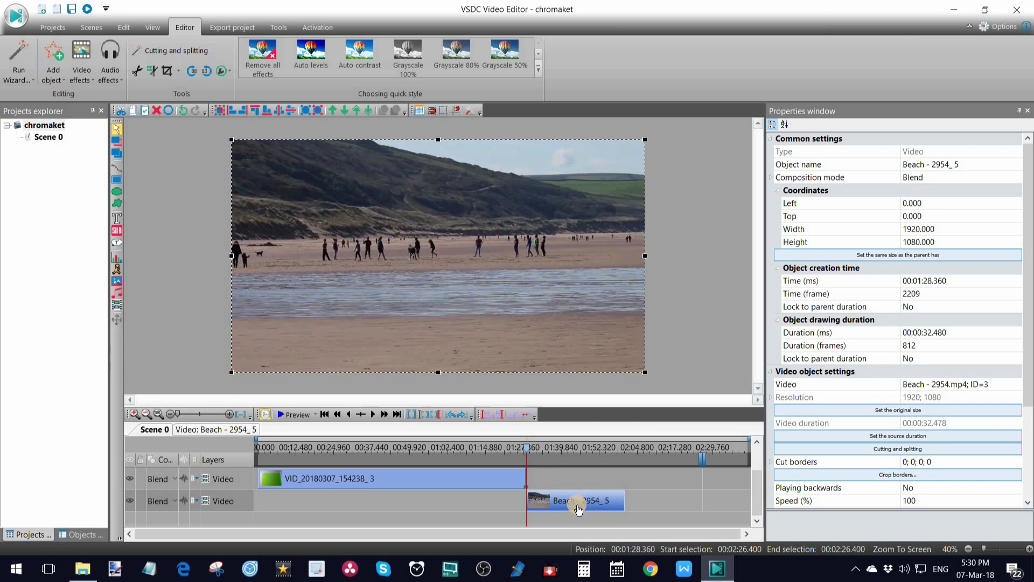
{"action": "left_click", "coordinate": [343, 111]}
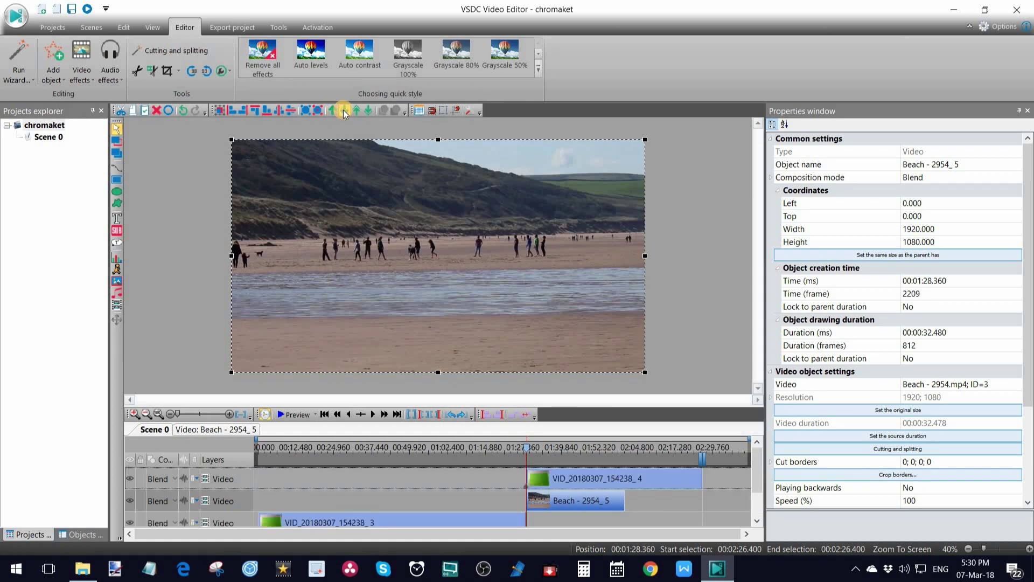
{"action": "left_click", "coordinate": [344, 111]}
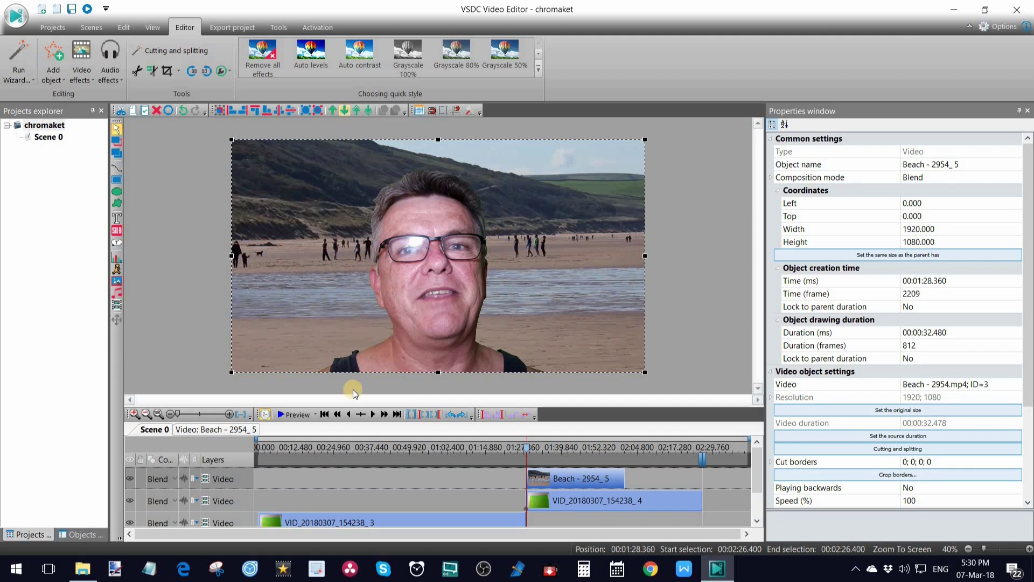
{"action": "left_click", "coordinate": [290, 416]}
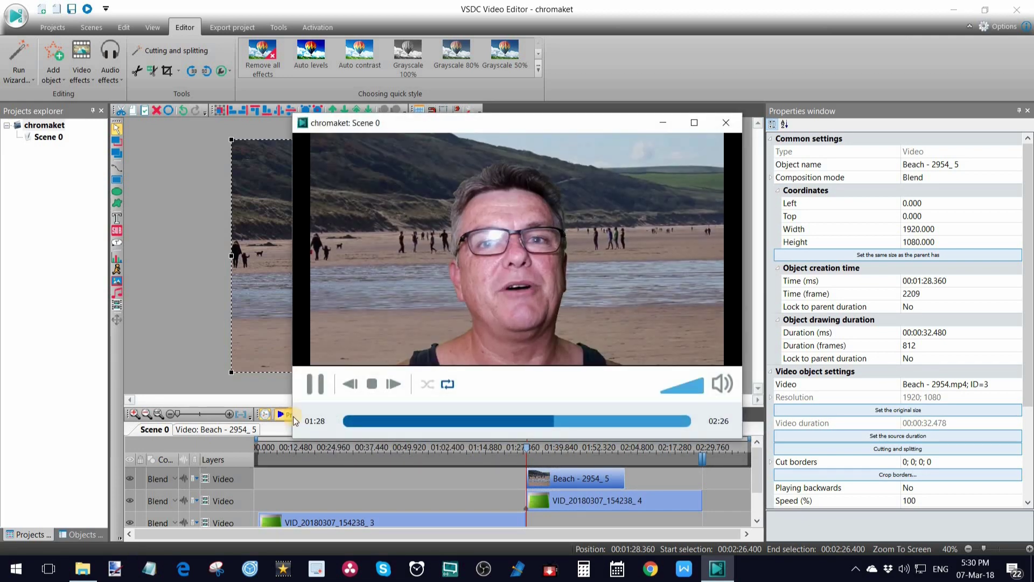